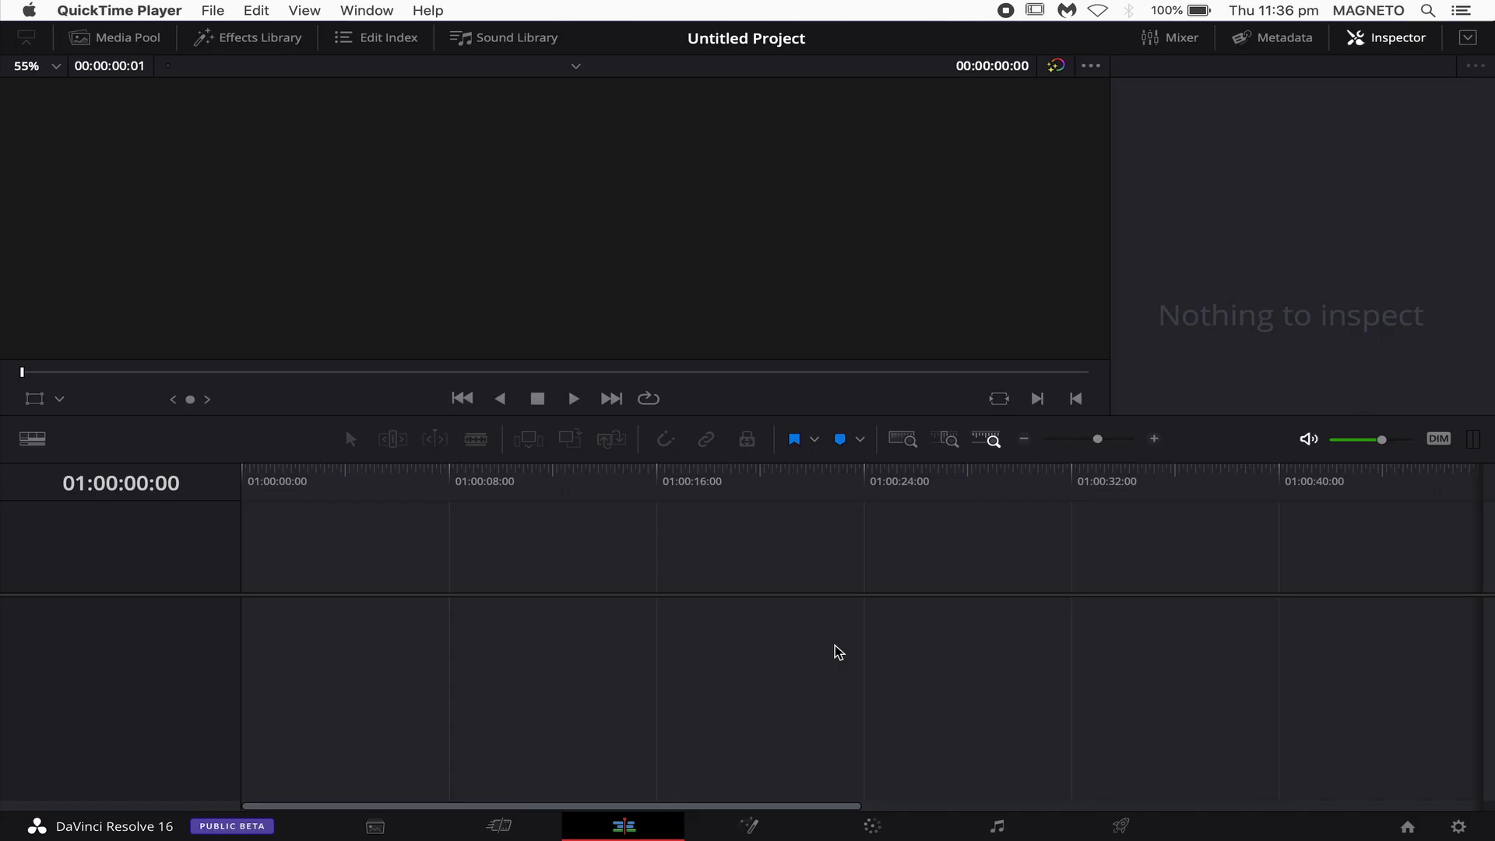
Find the Fusion Composition effect in the Effects Library toolbox and add it to the start of the empty timeline
click(240, 46)
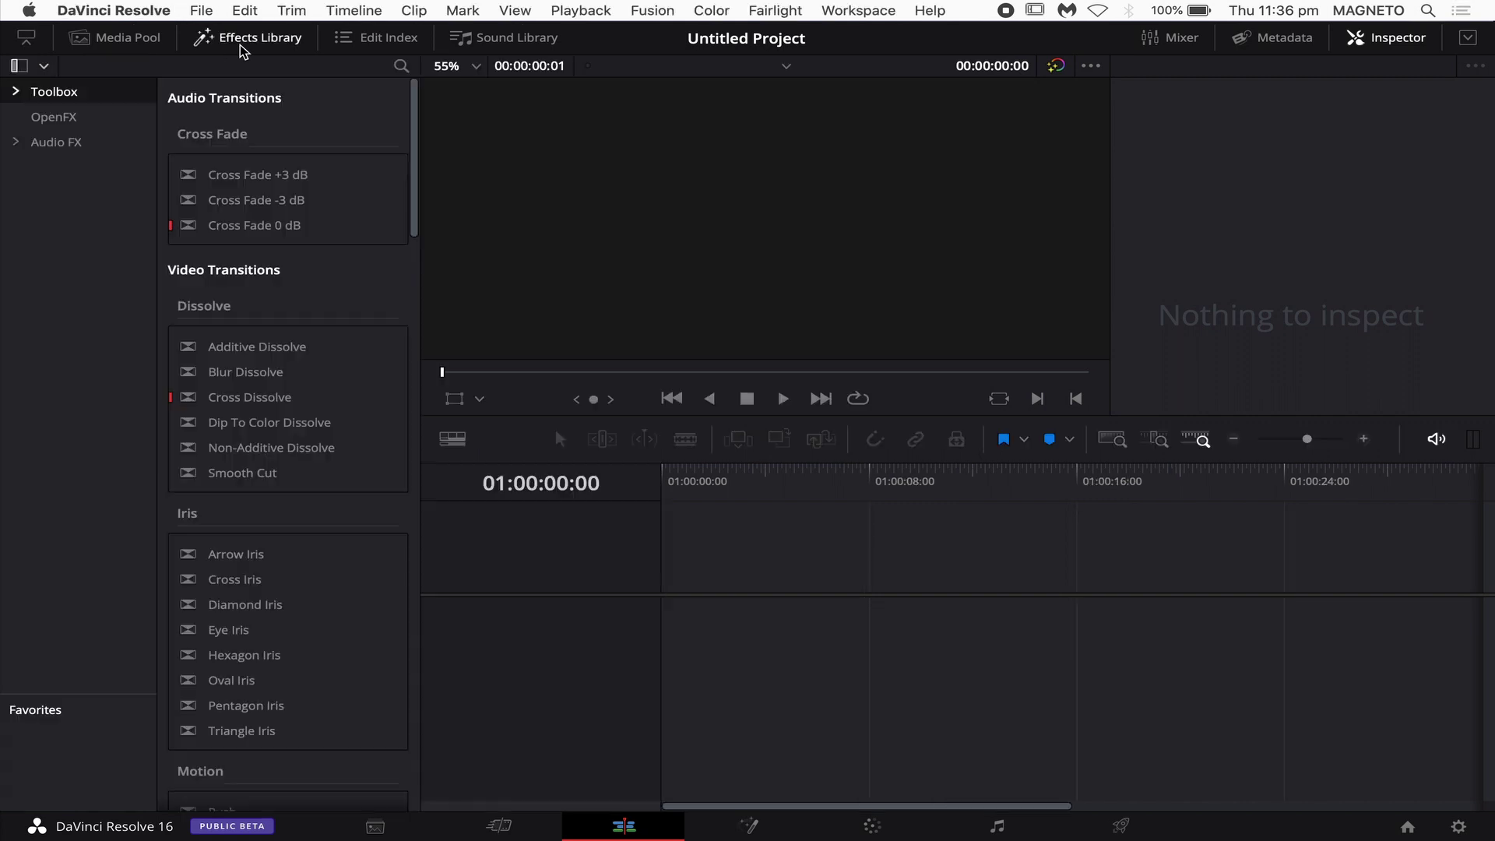
click(18, 94)
click(74, 219)
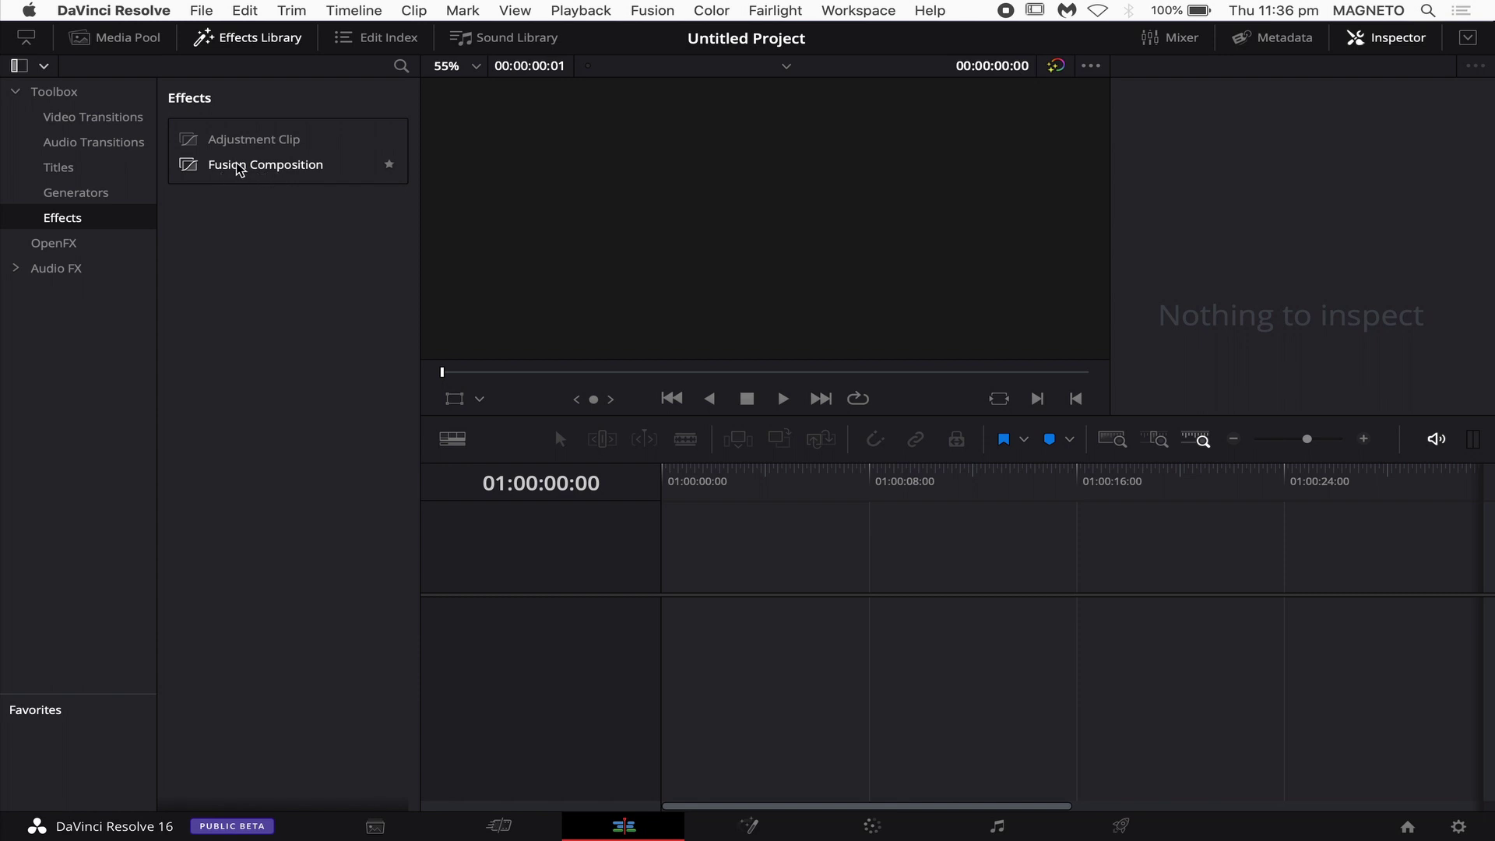
drag(238, 170, 747, 635)
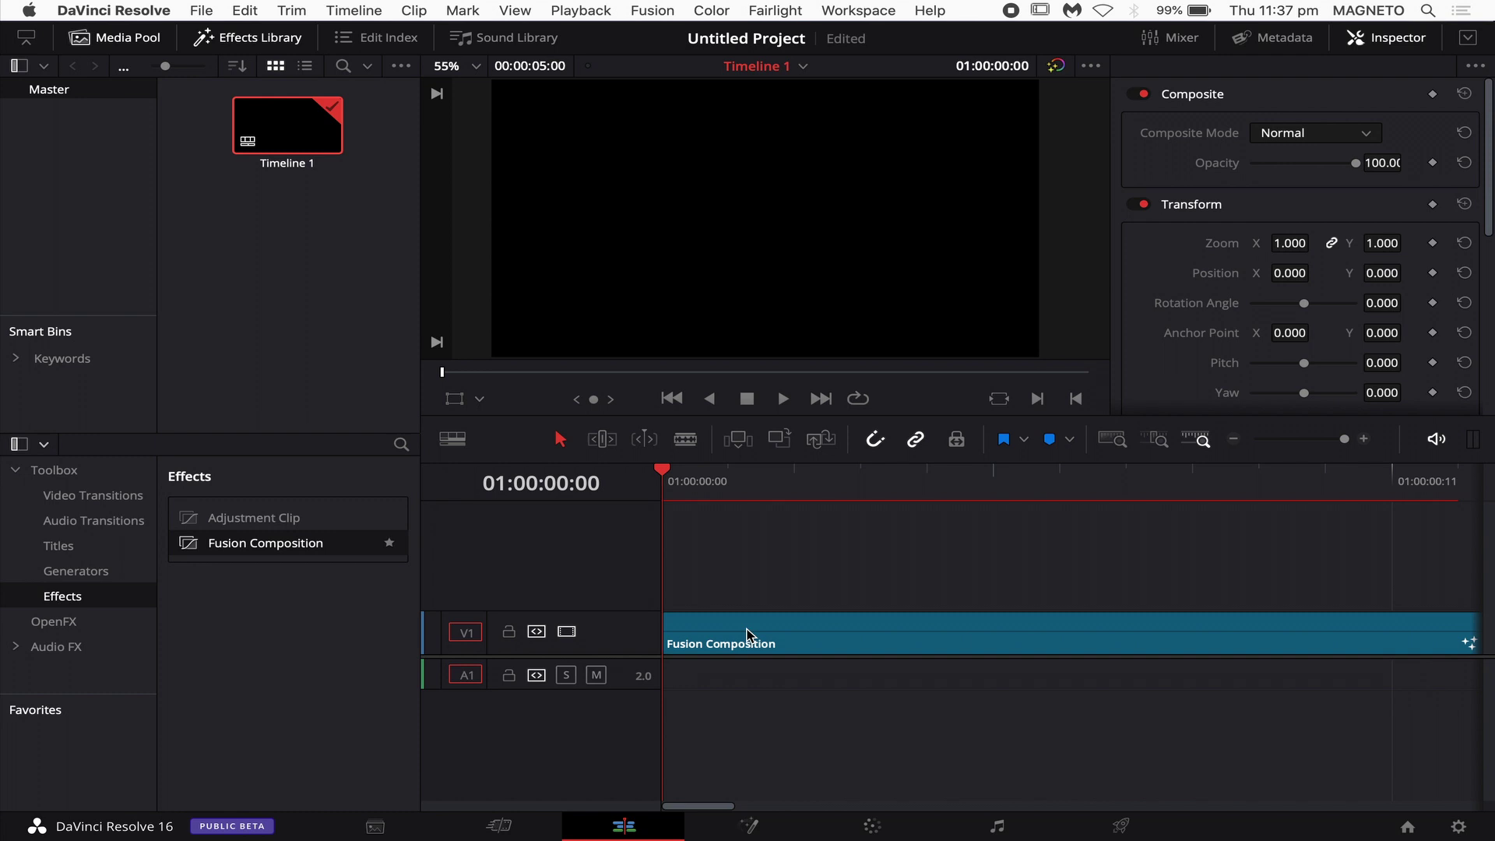
Cut the Fusion Composition clip after its first frame and delete the remainder, keeping a single-frame clip
scroll(834, 619, down, 5)
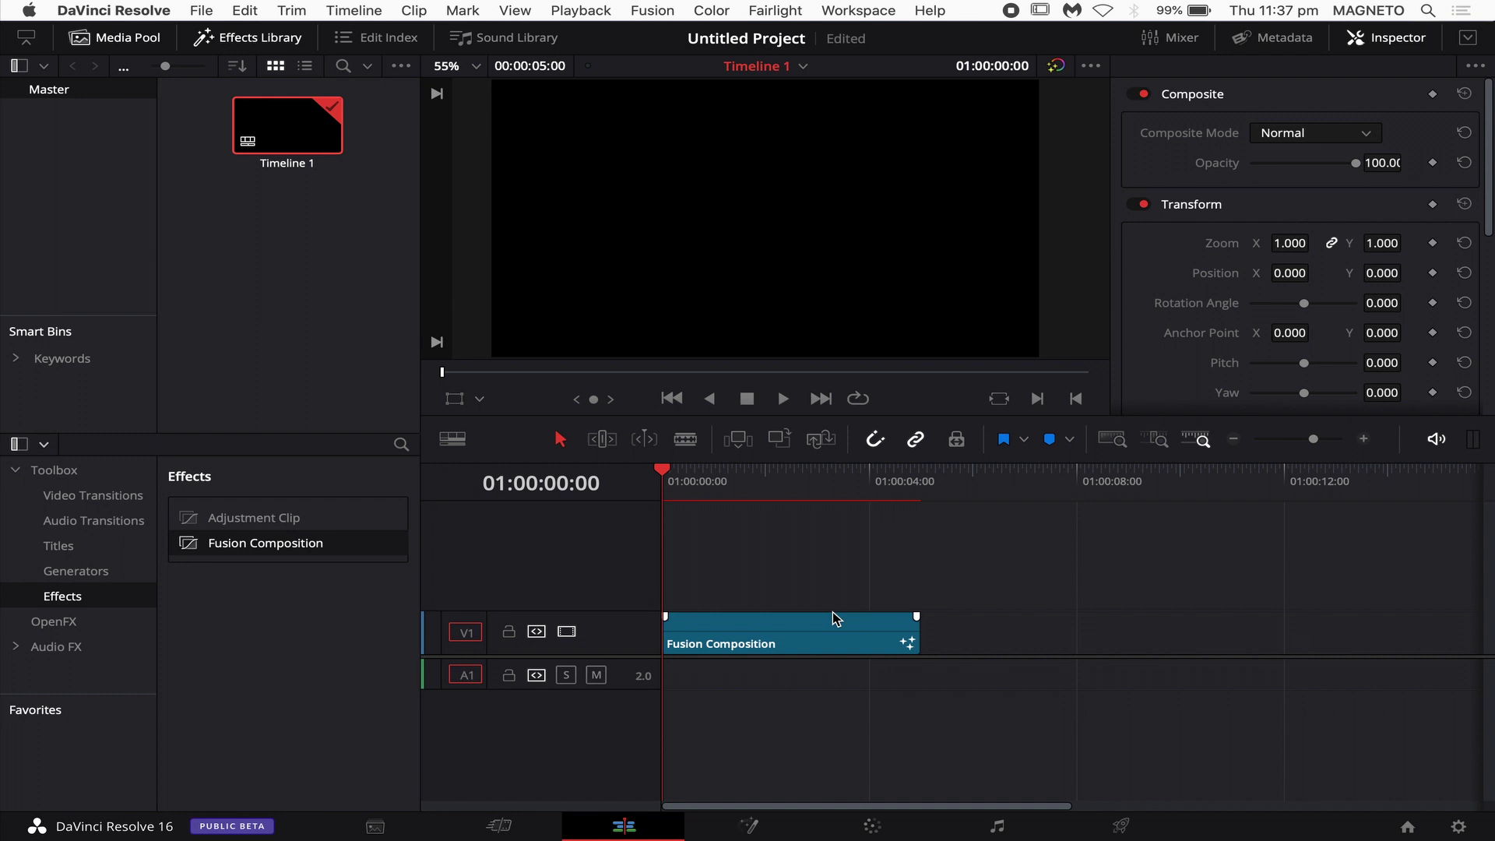
scroll(835, 620, up, 8)
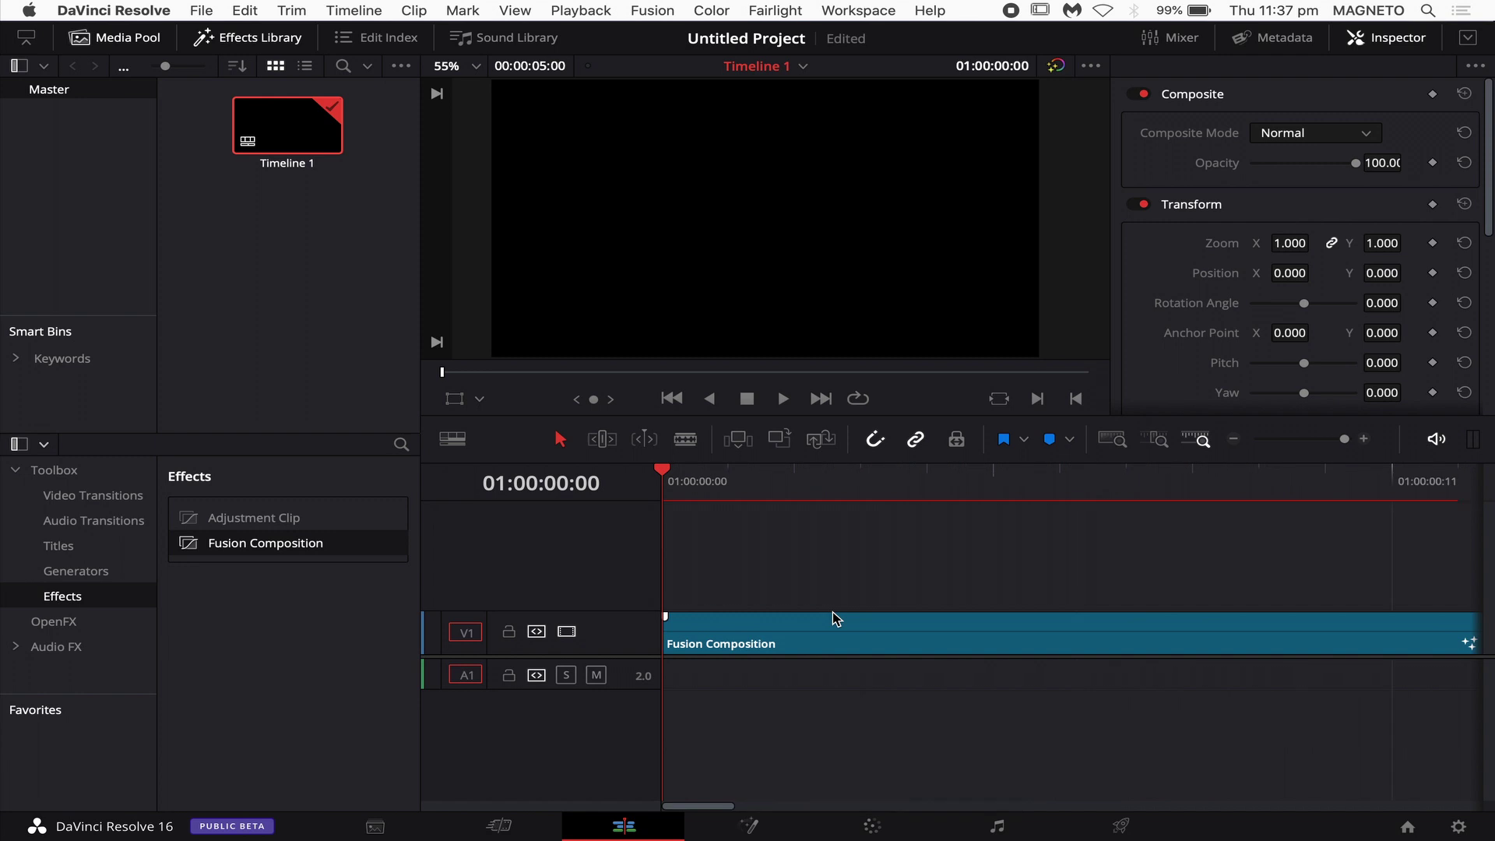
key(Right)
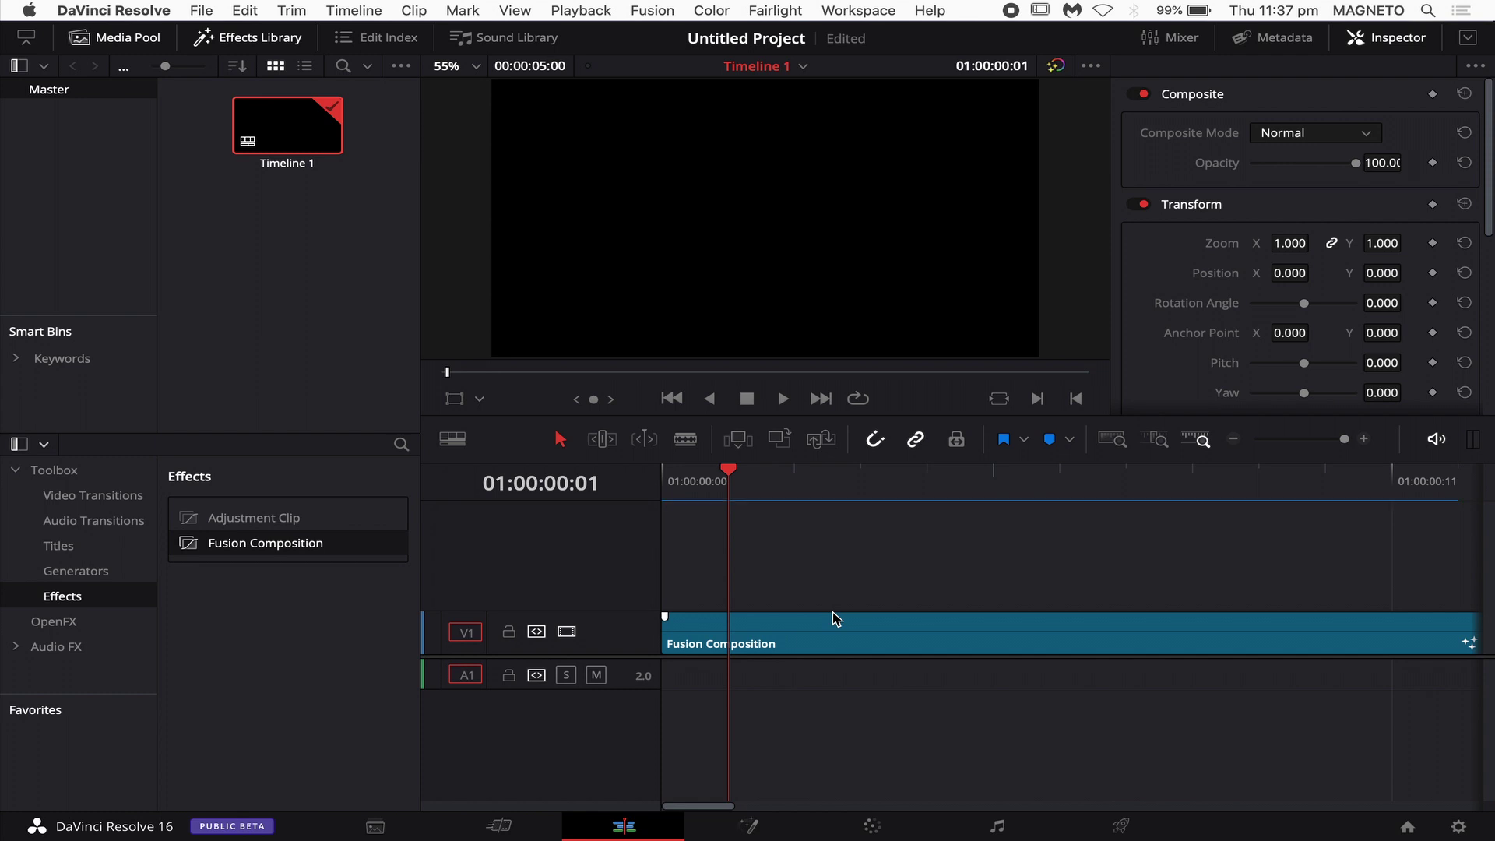
key(super+b)
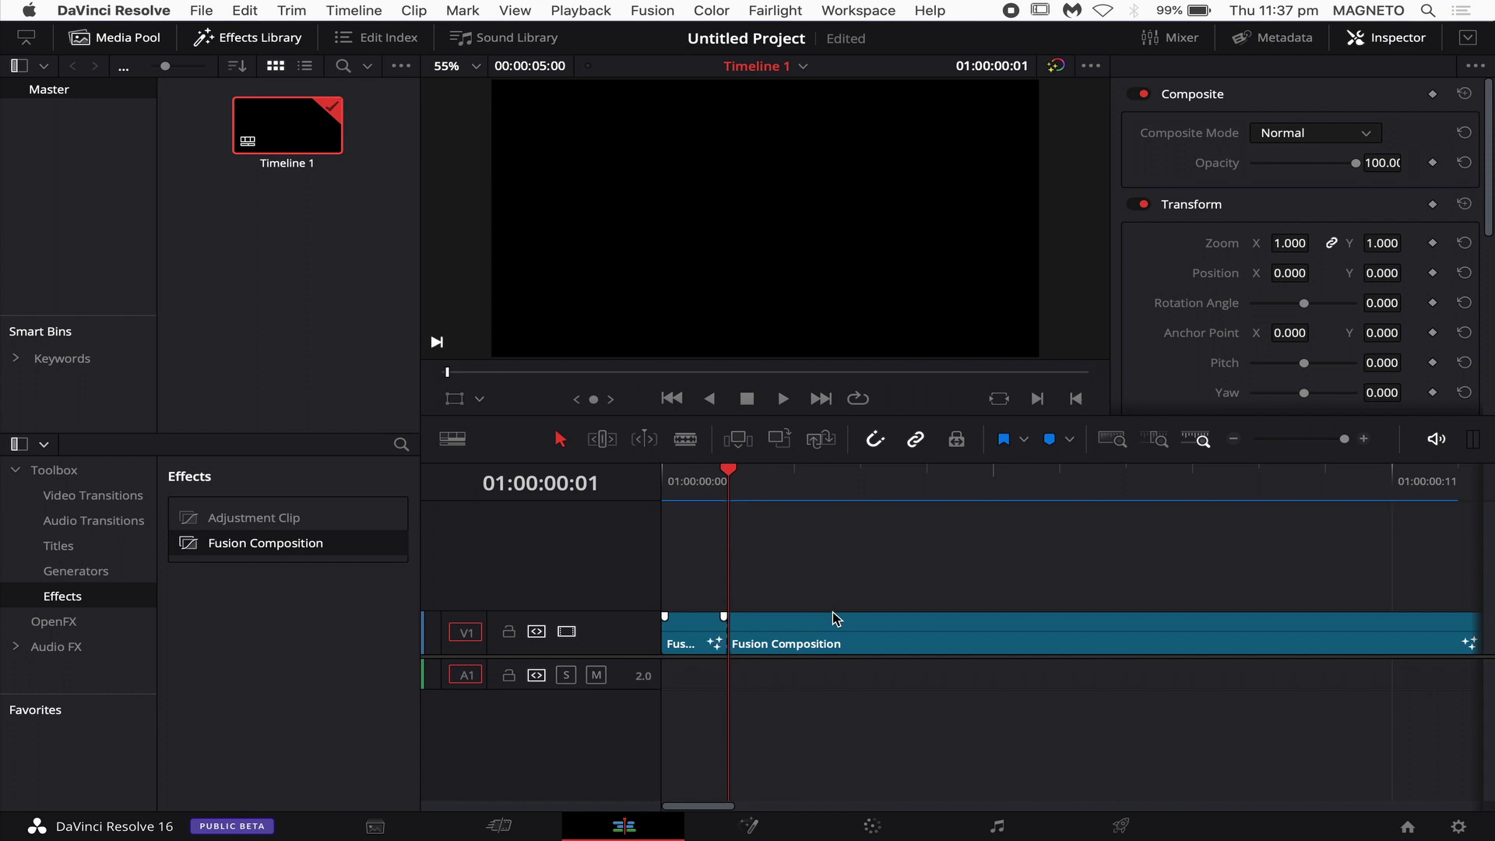
click(840, 628)
key(Delete)
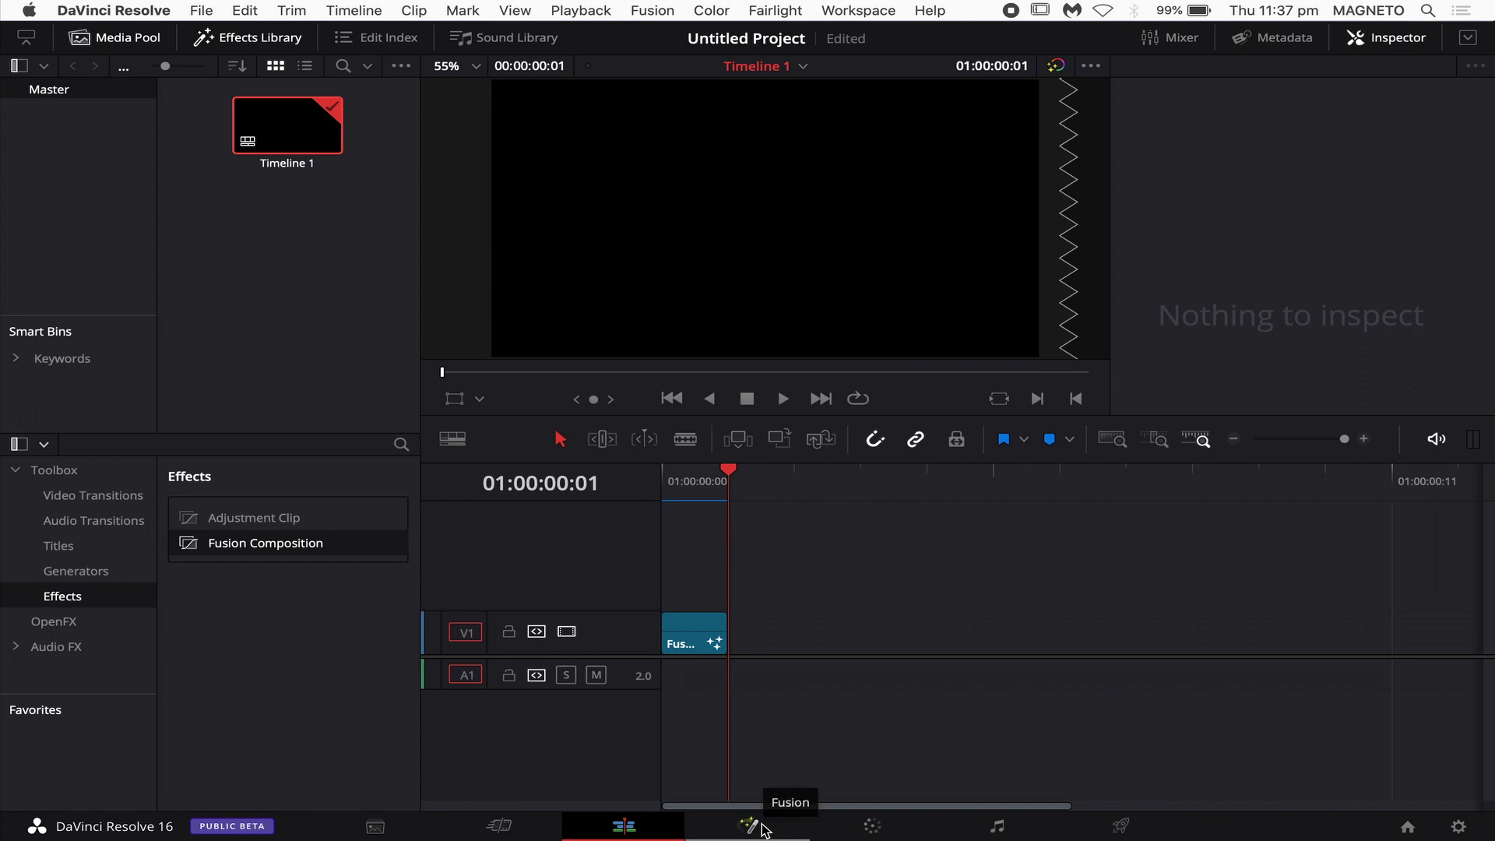
Open the one-frame clip in Fusion and import the PSD file damian.psd from the PSDfiles folder as layered nodes
click(749, 826)
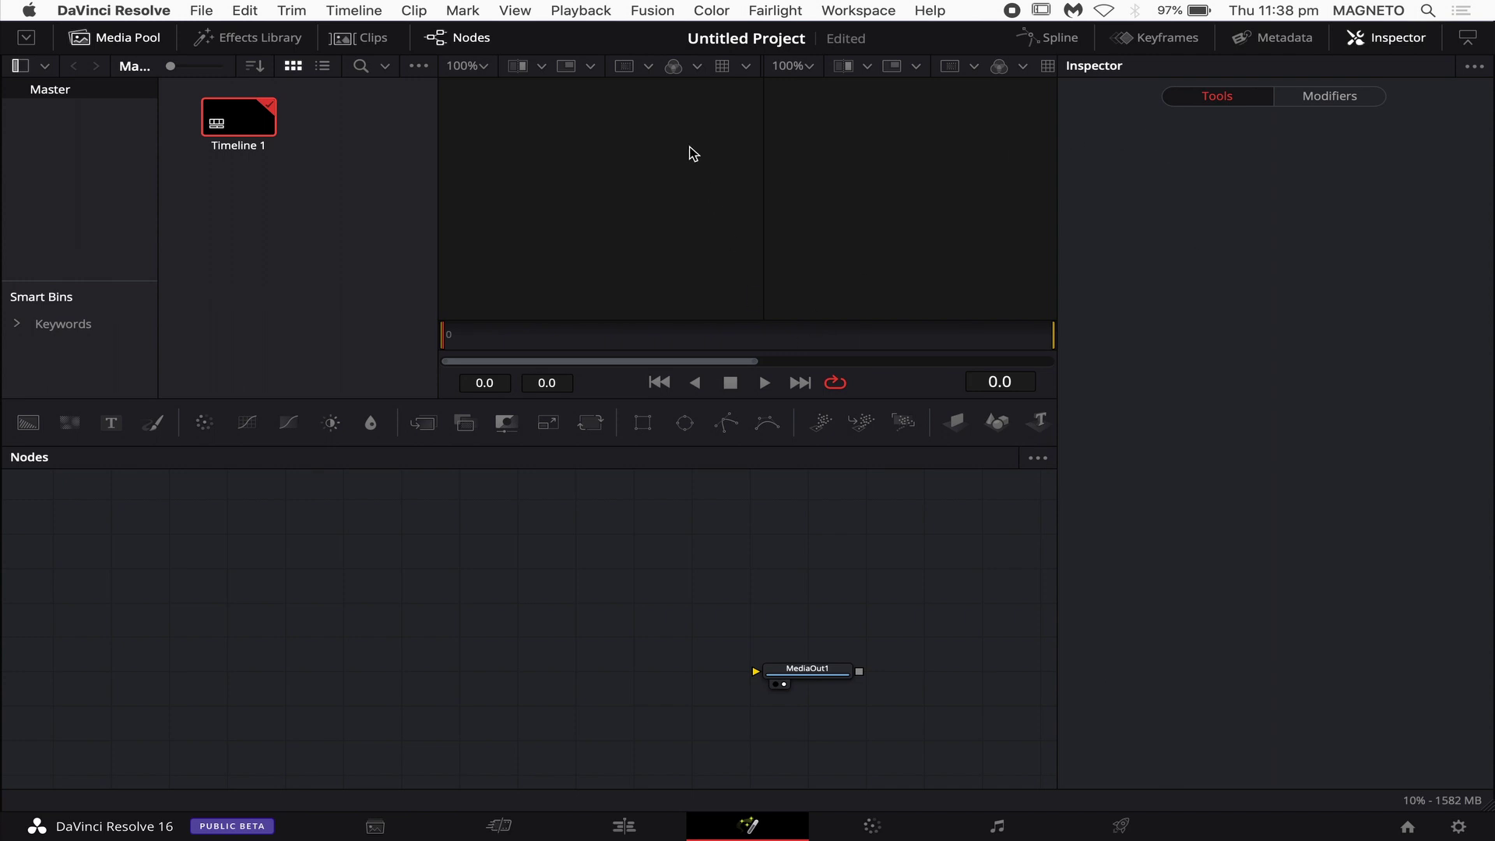
click(649, 10)
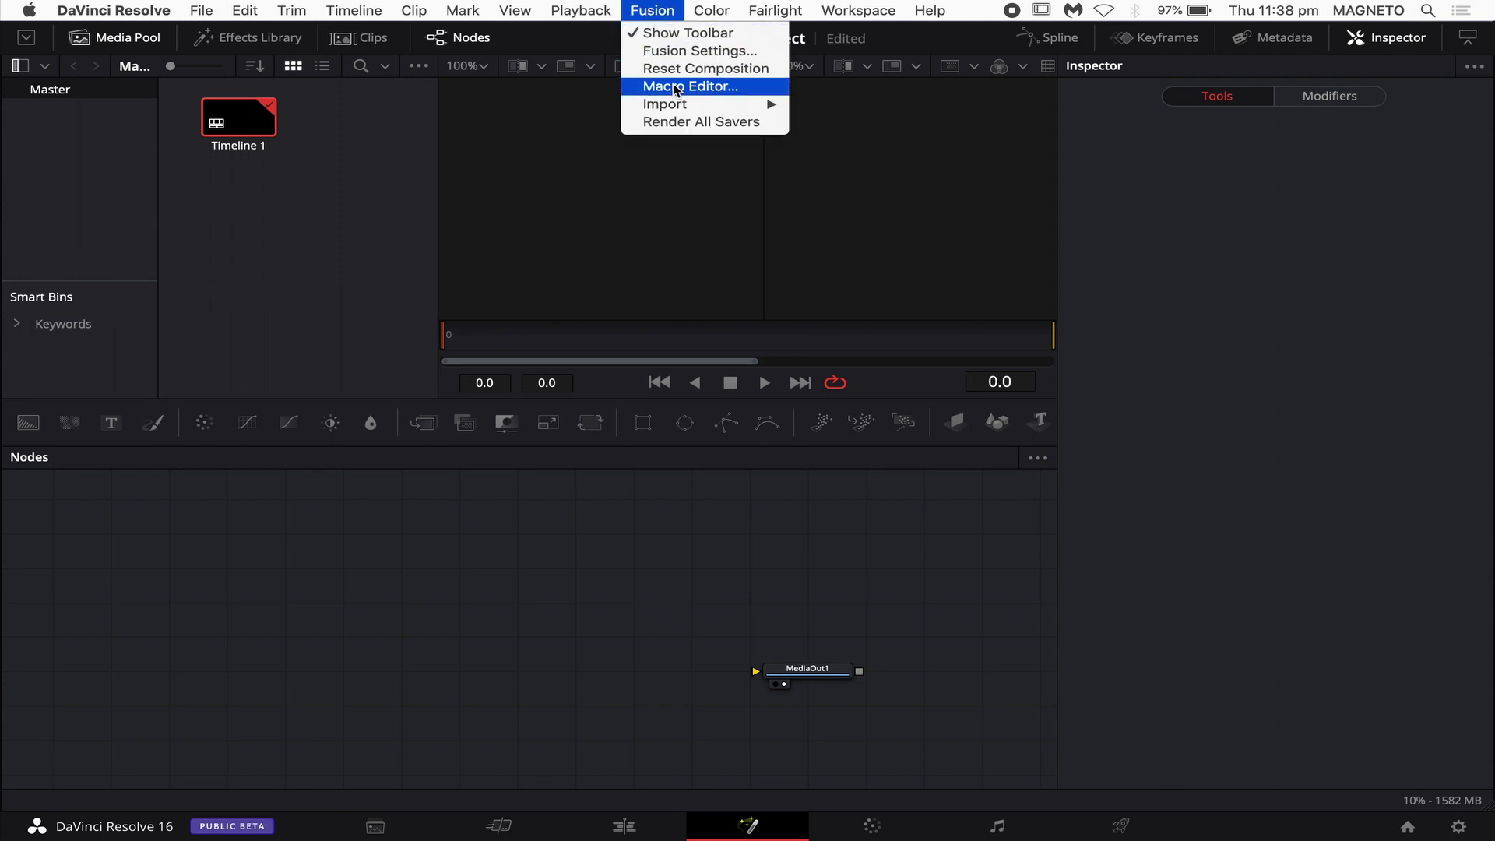
mouse_move(682, 107)
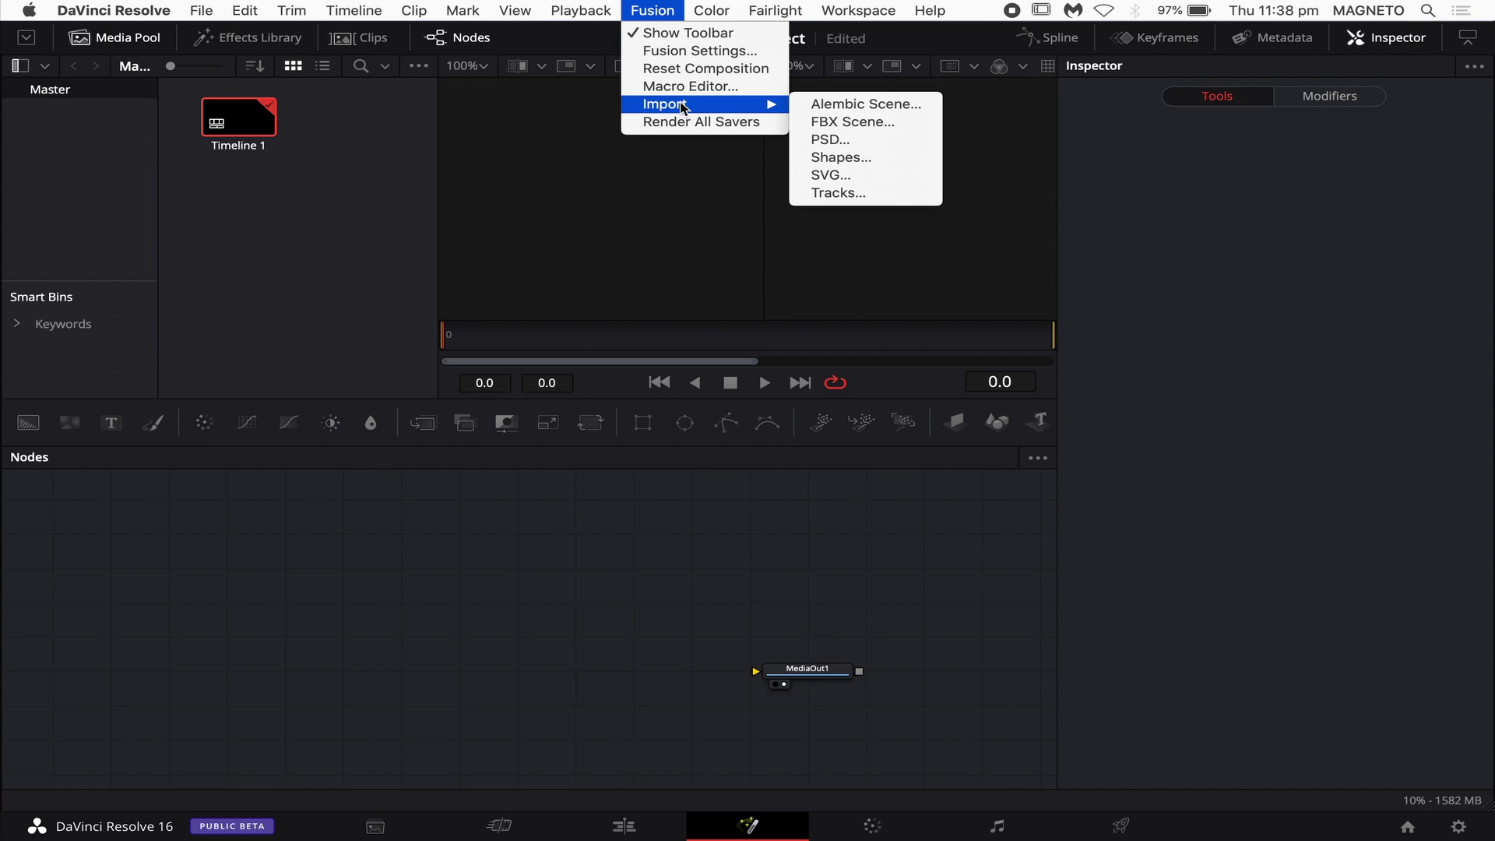
click(822, 140)
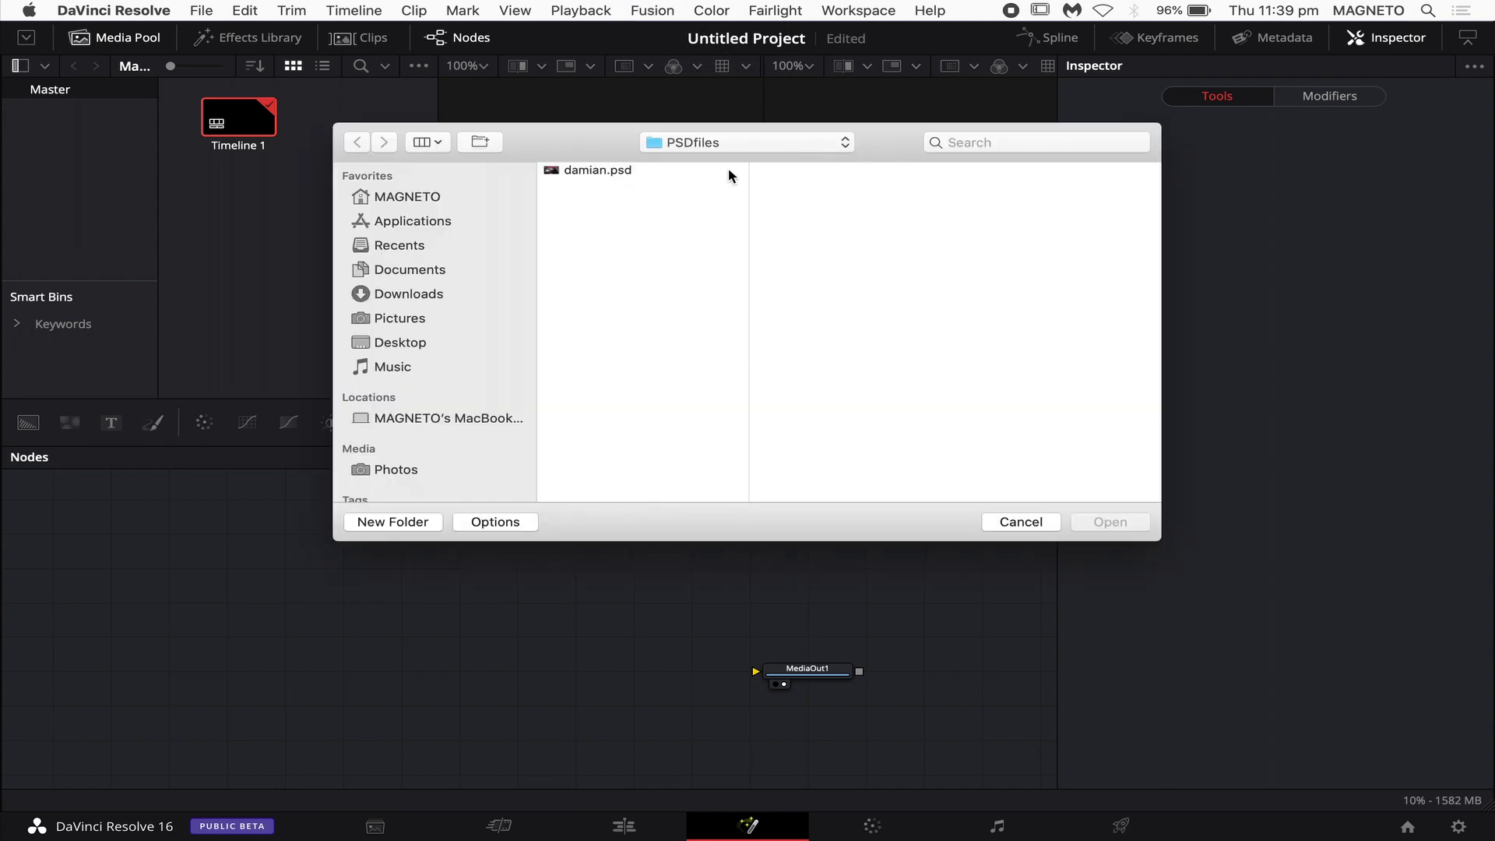
click(600, 169)
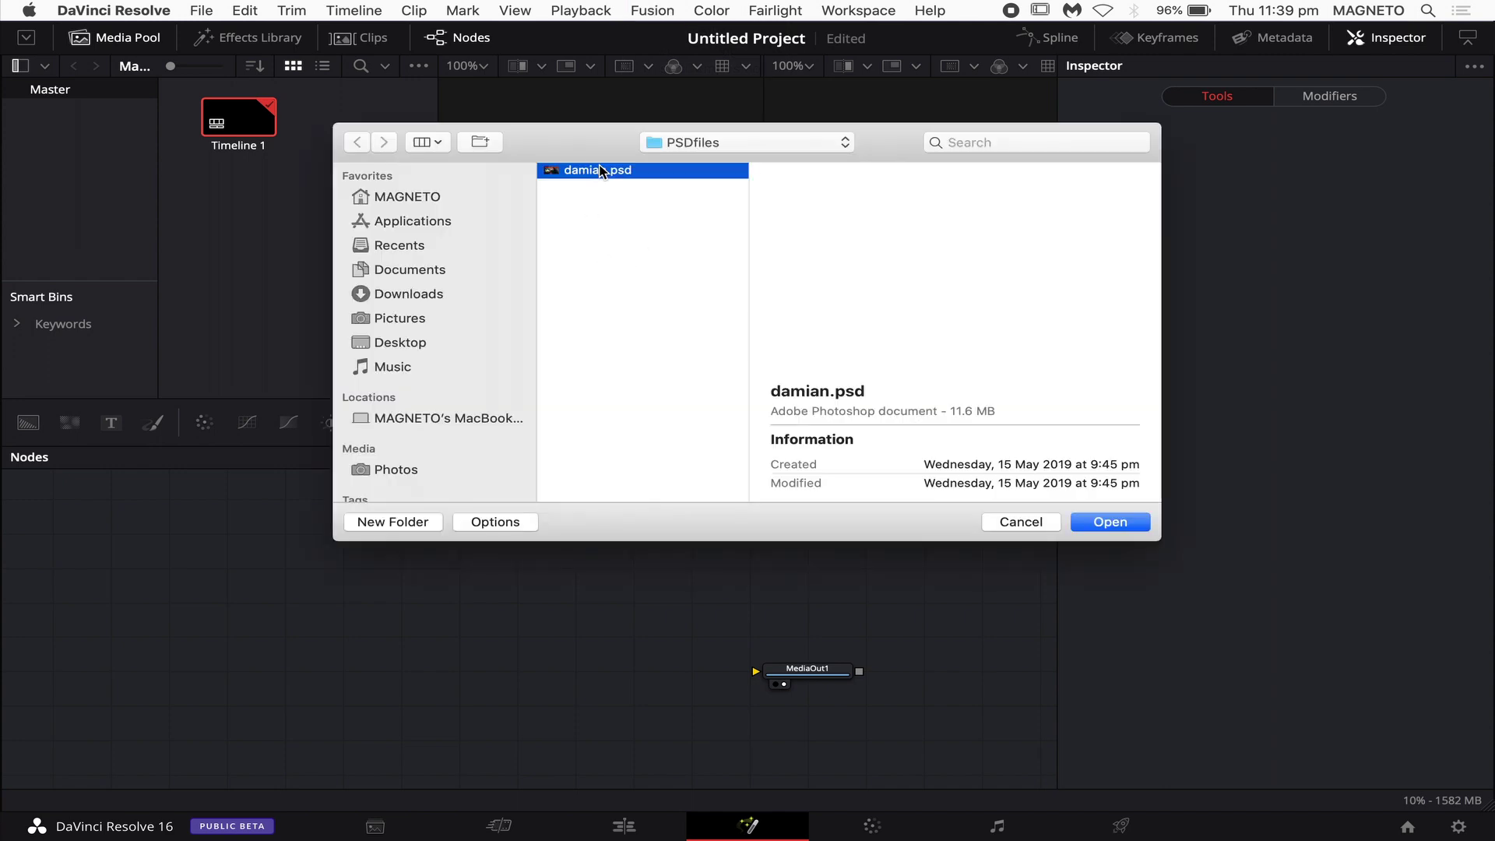
click(1106, 521)
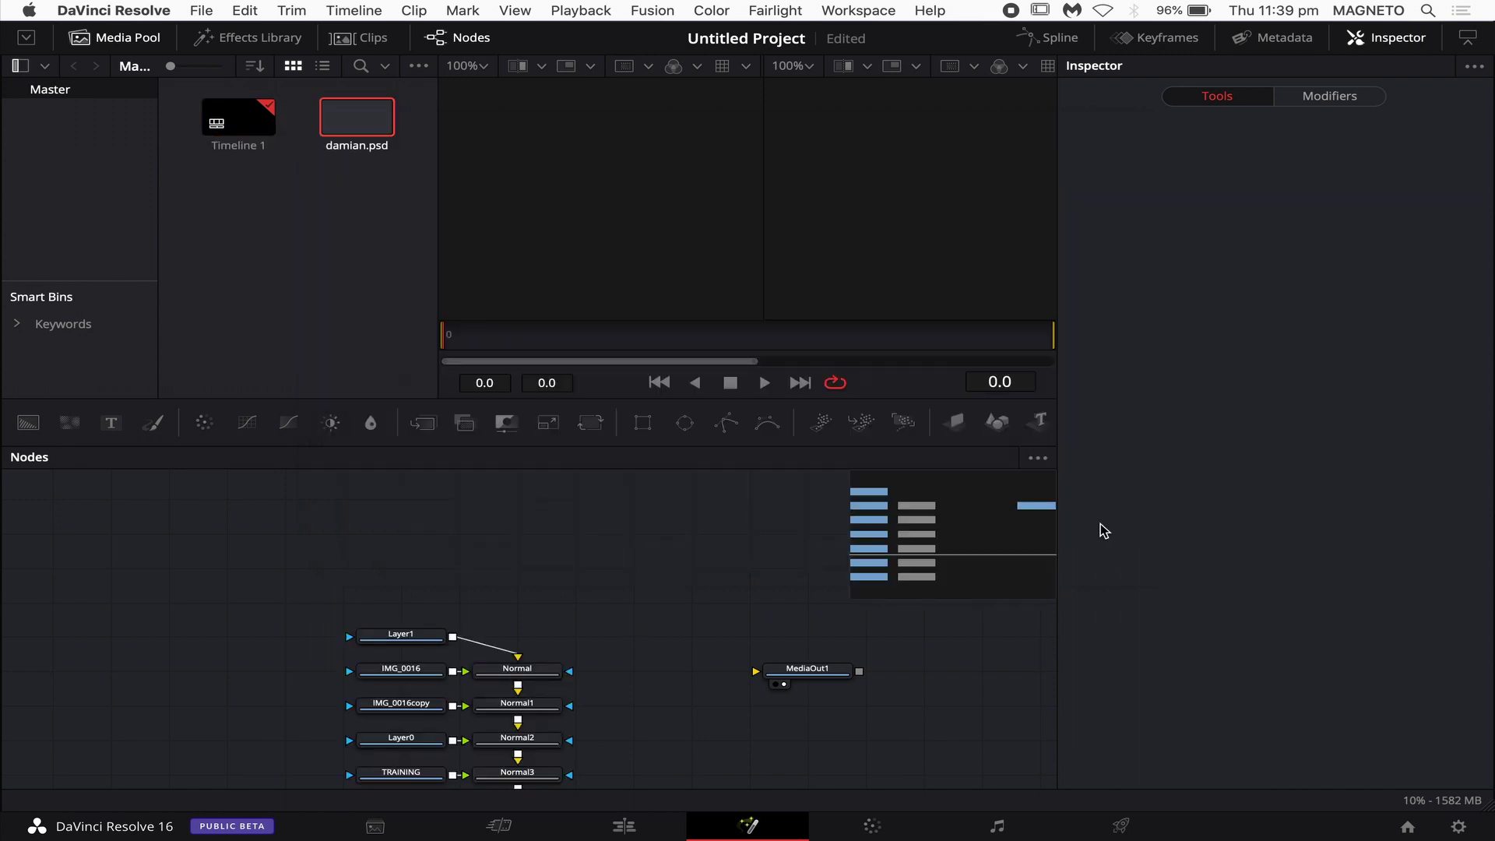
Connect the output of the Normal5 merge node to MediaOut1 and show the composite in a single viewer
scroll(659, 543, down, 5)
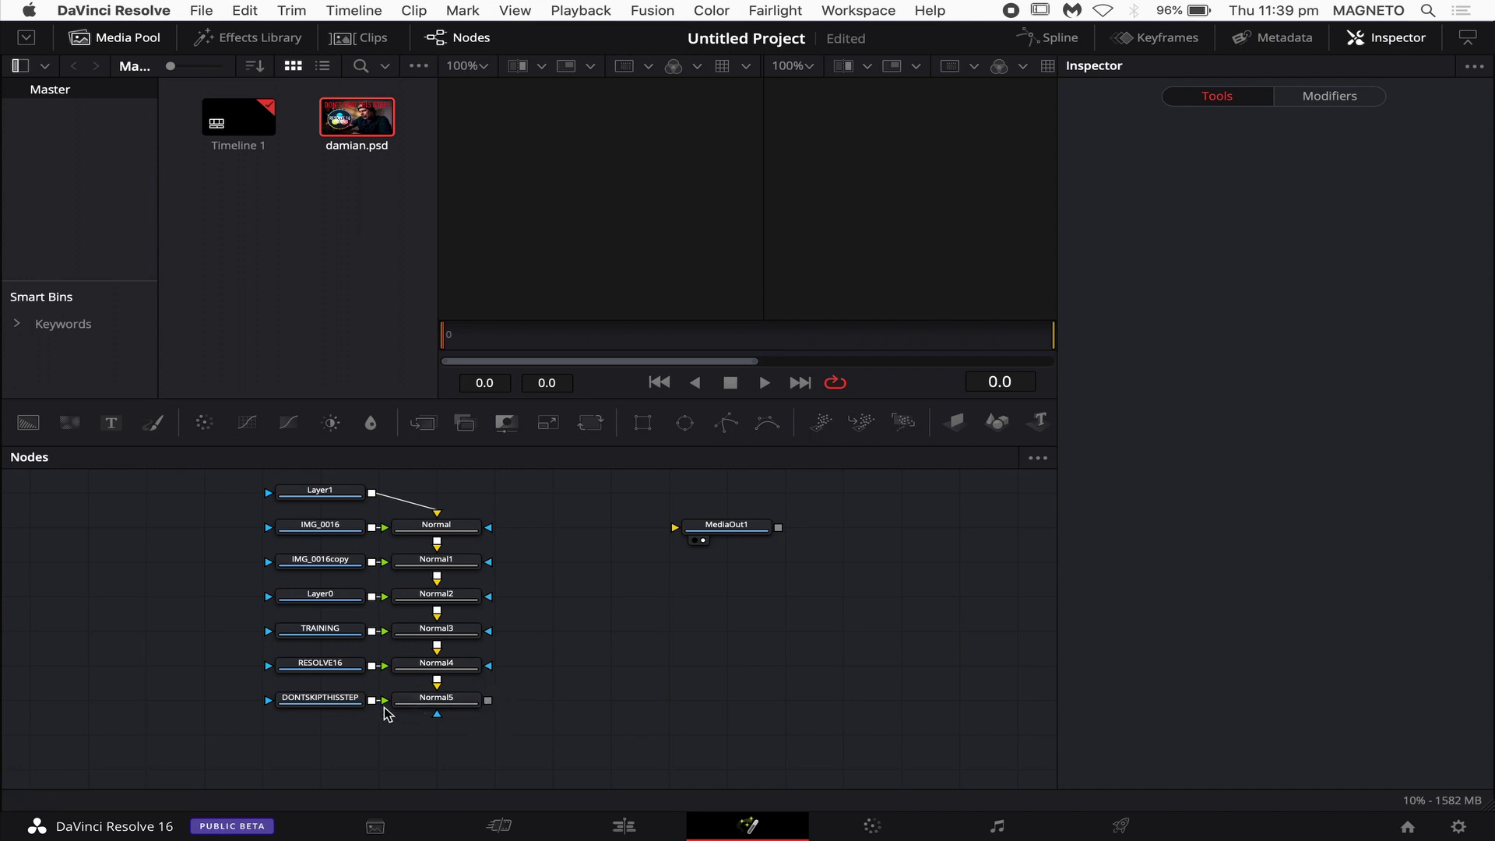
drag(488, 700, 671, 530)
drag(489, 701, 674, 533)
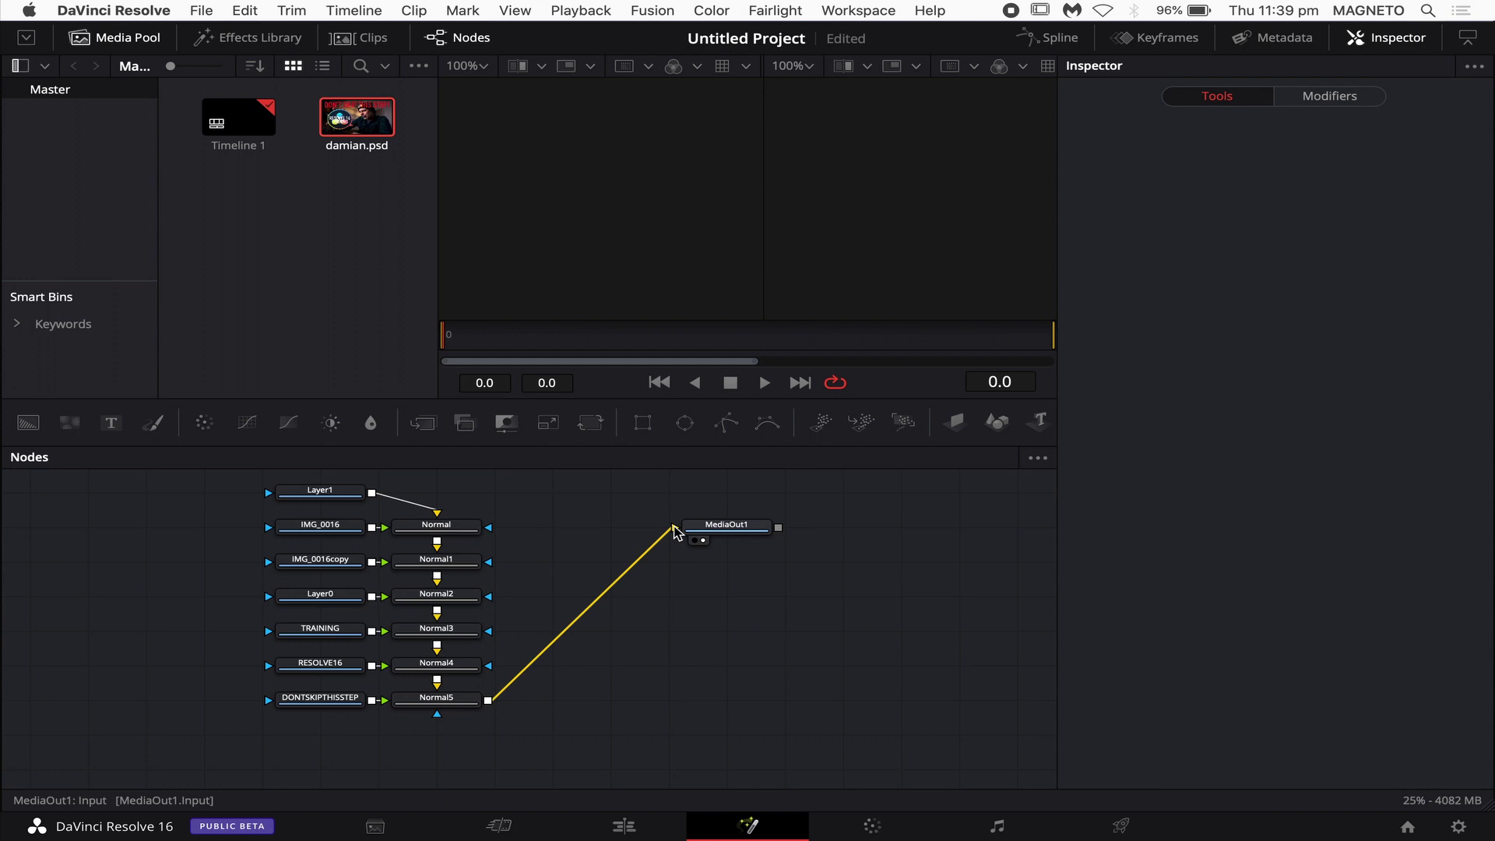
drag(763, 253, 433, 257)
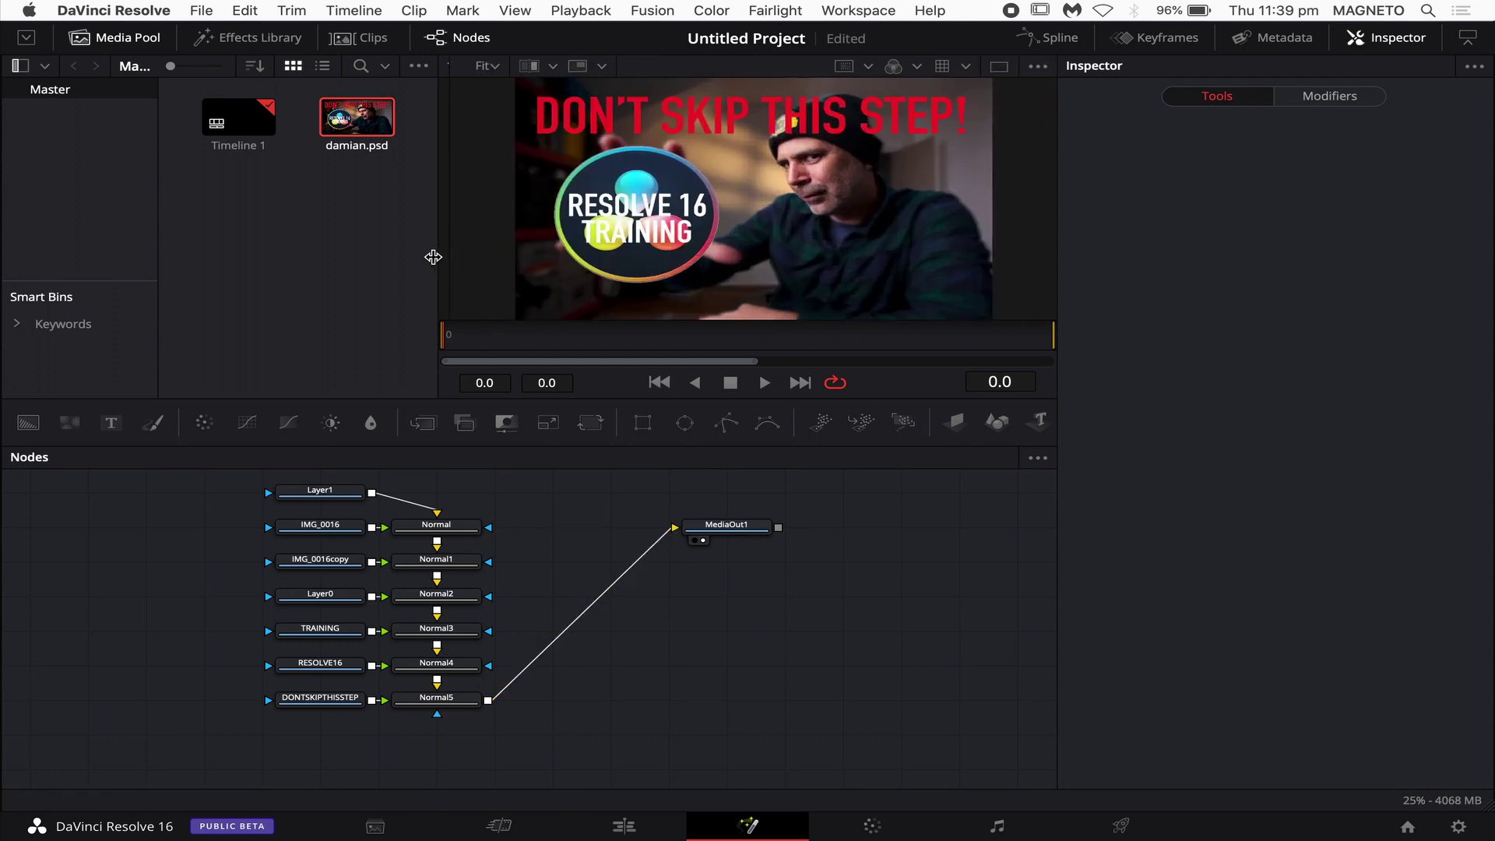
click(998, 66)
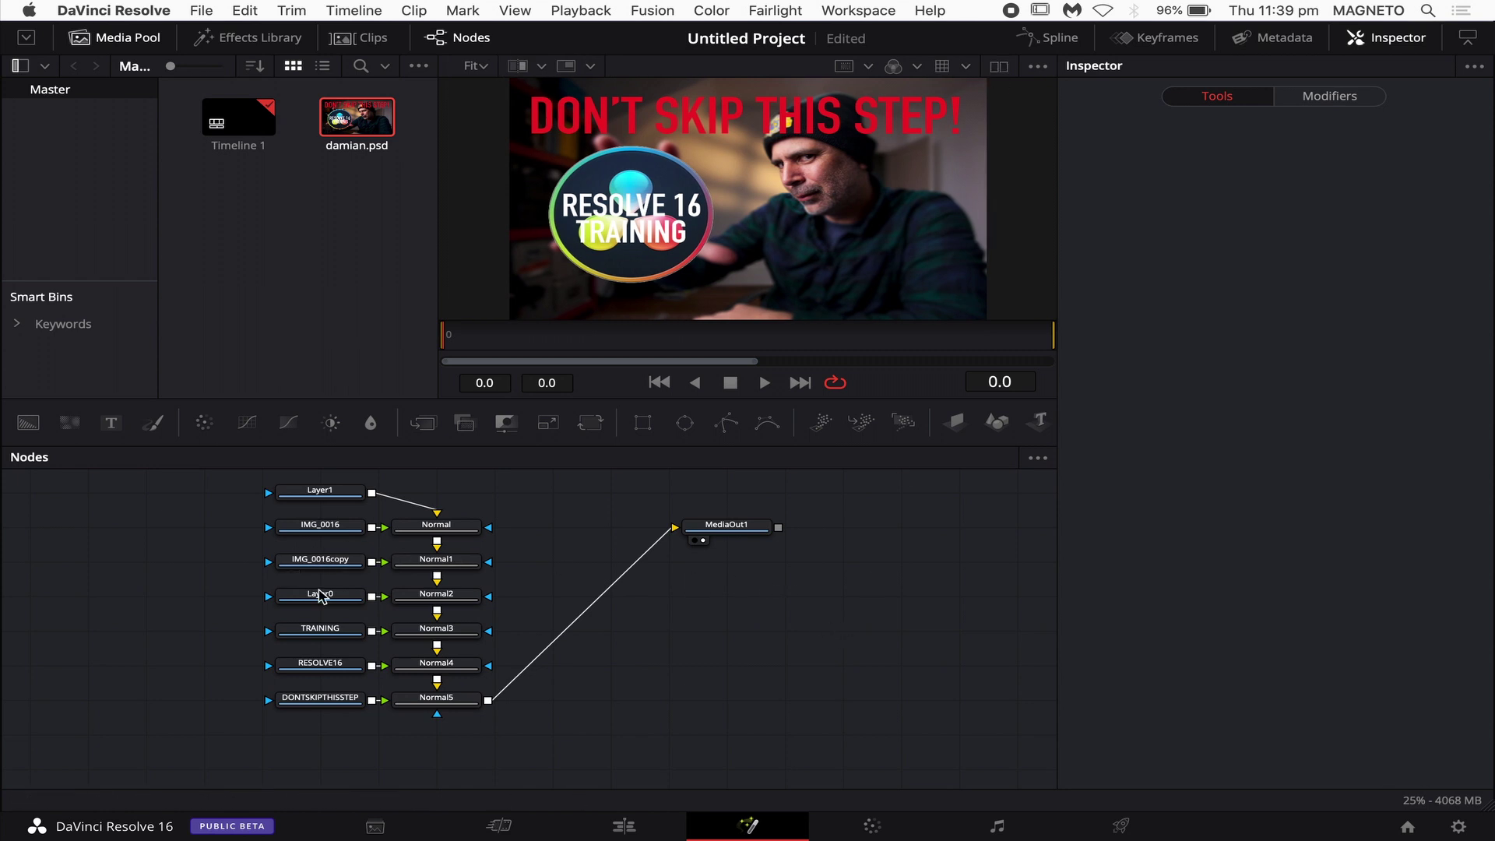
Disable and re-enable the TRAINING and IMG_0016 layer nodes to check what each contributes to the composite
click(320, 632)
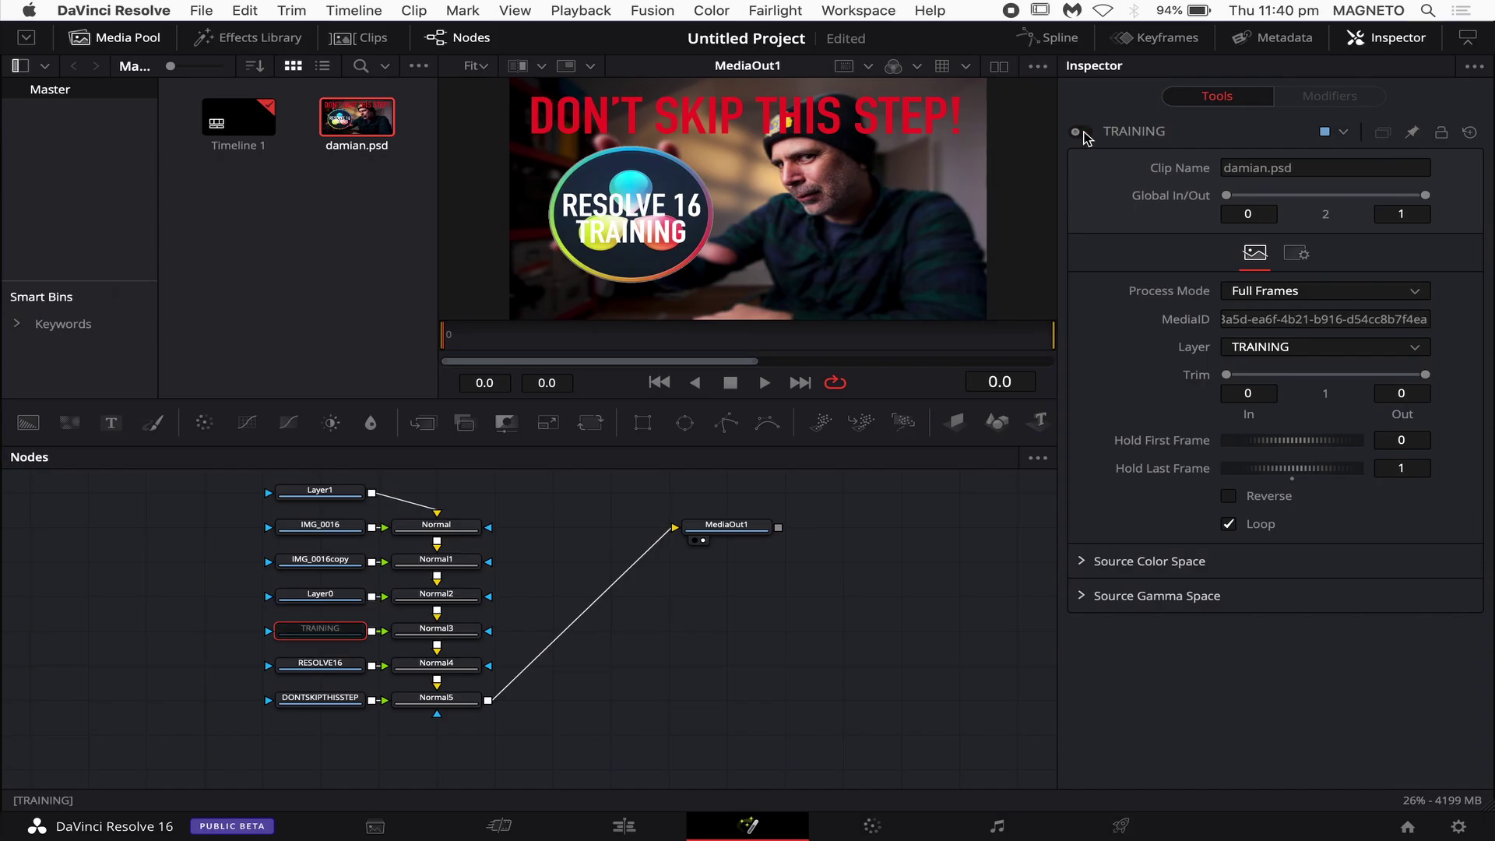
click(1081, 133)
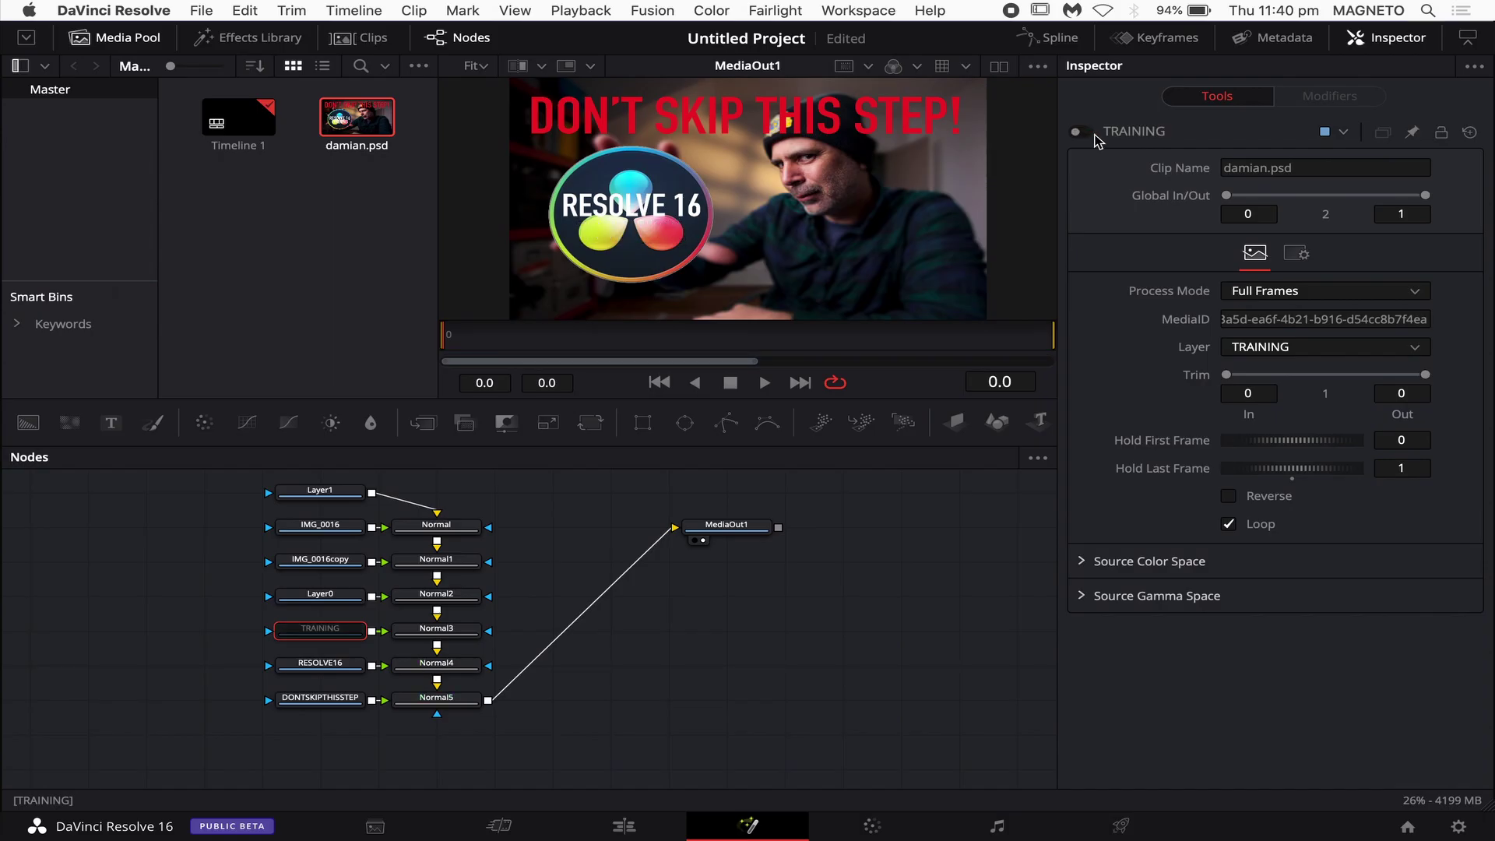
click(1082, 133)
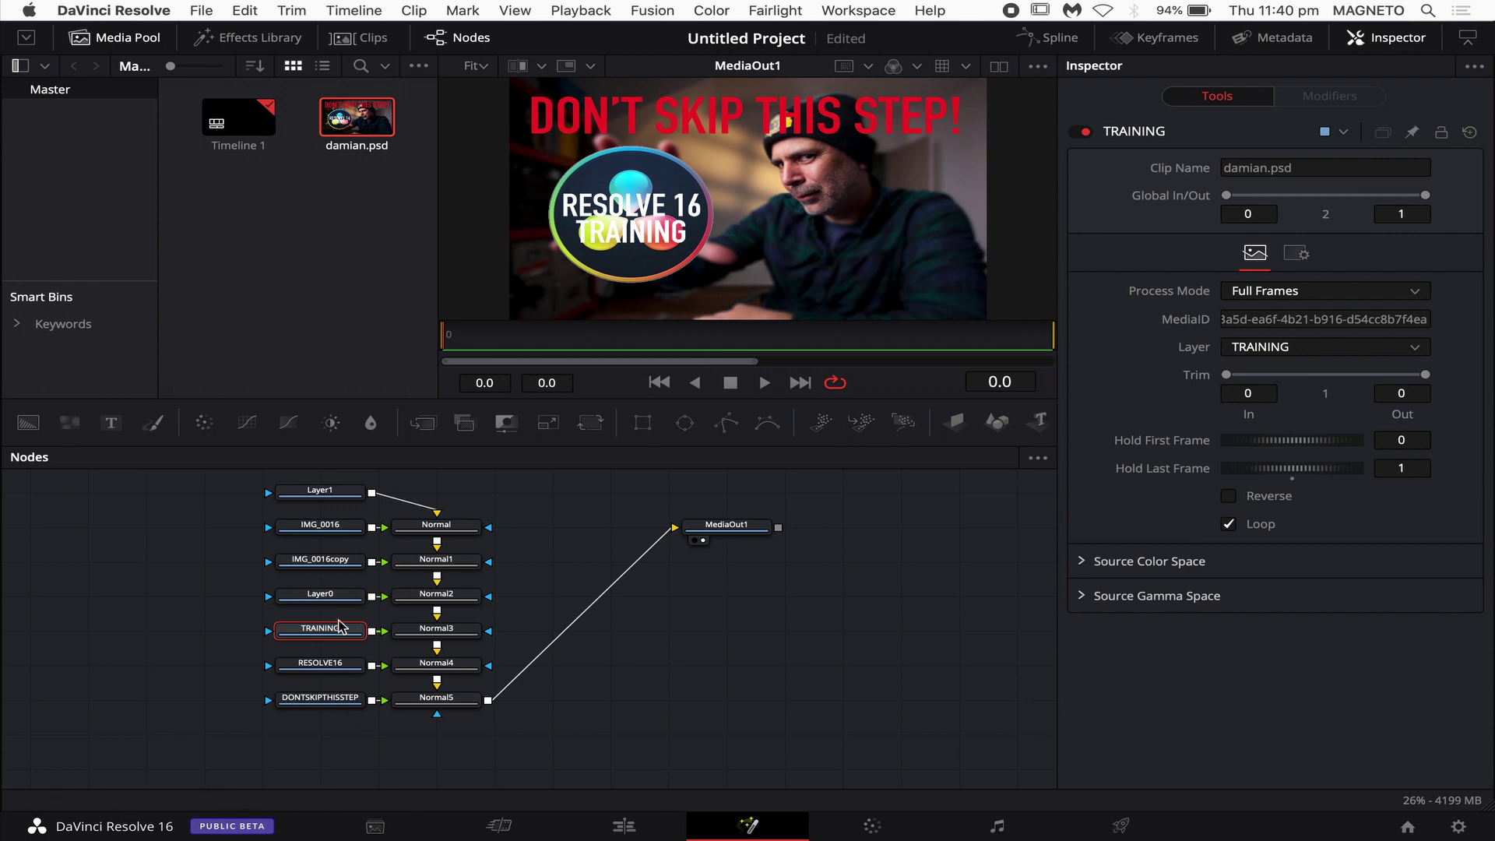
click(324, 666)
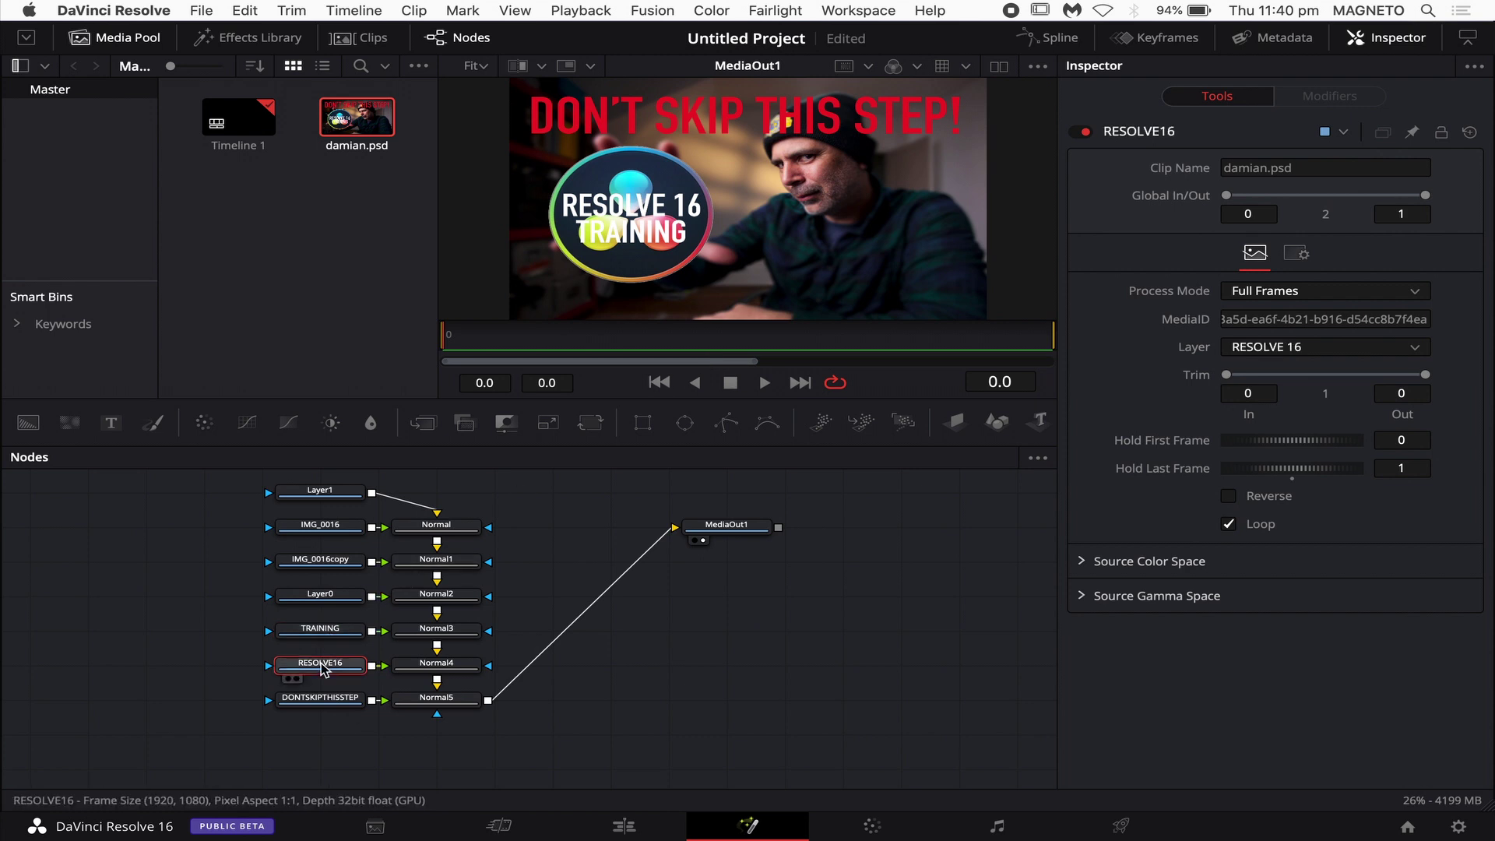
click(331, 528)
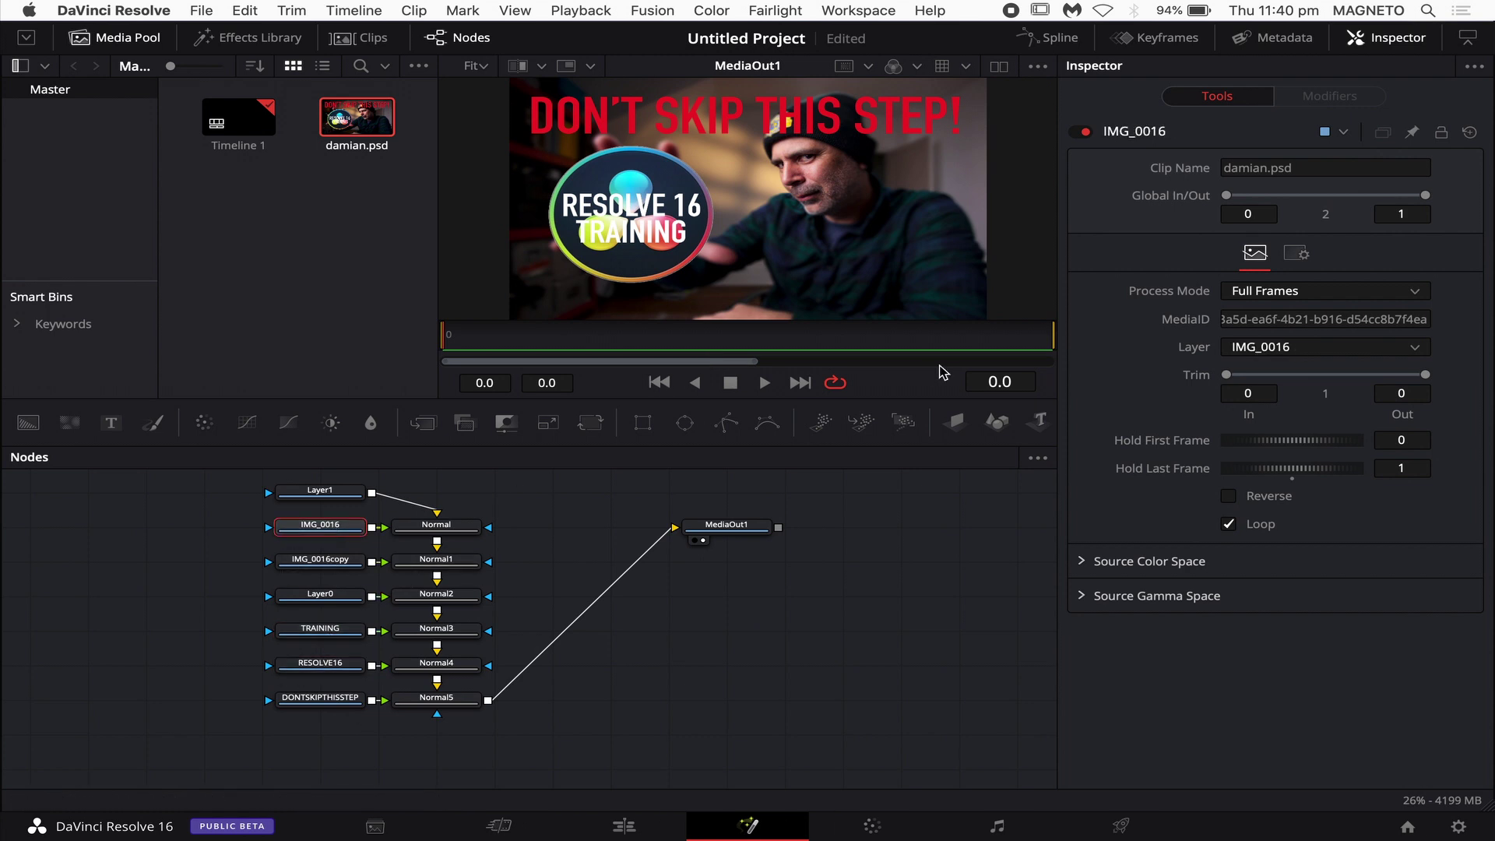
click(1084, 132)
click(1084, 132)
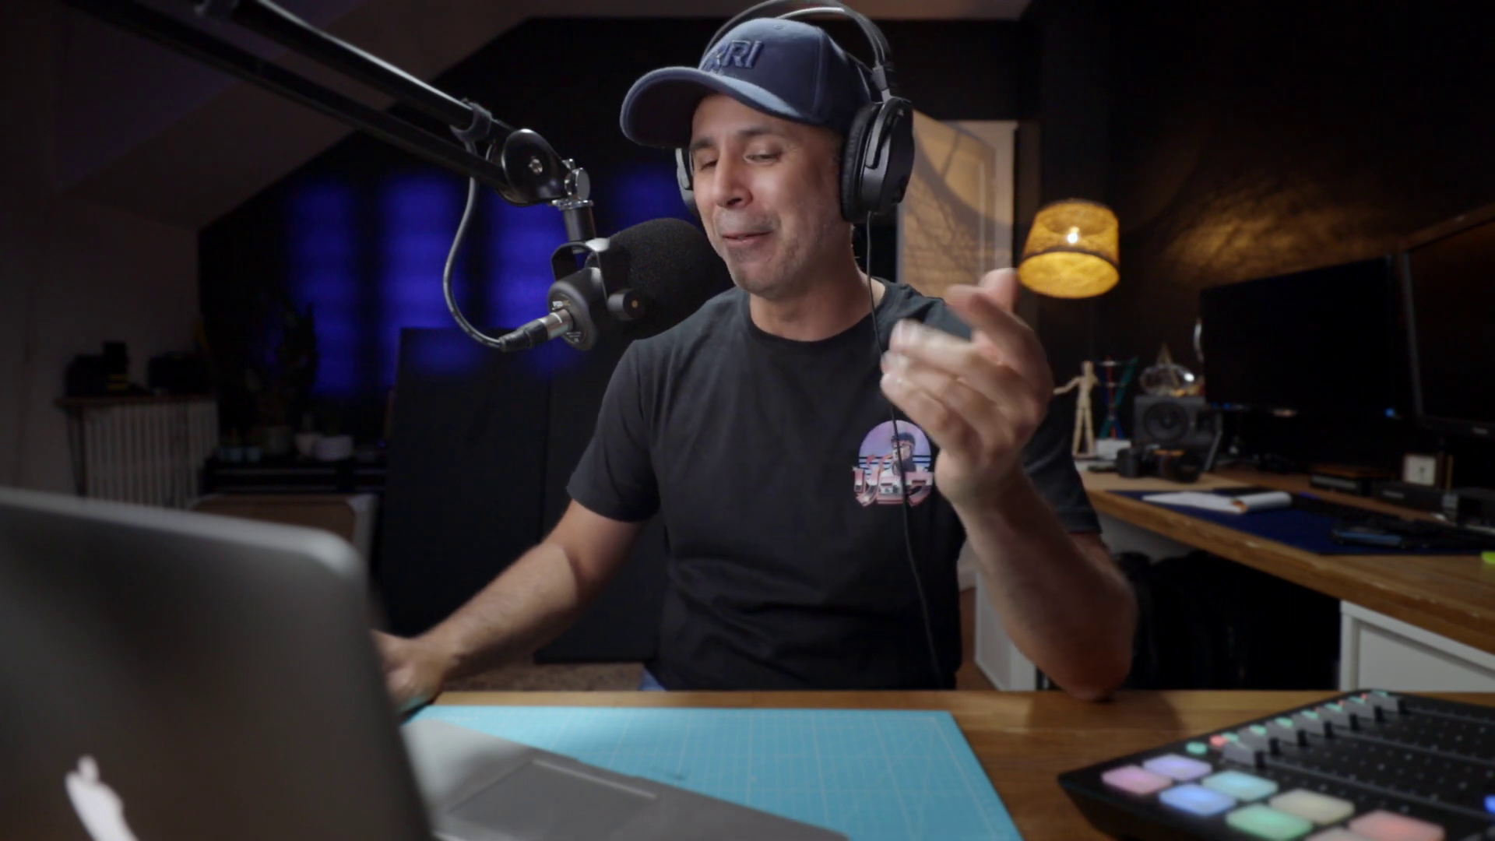
Move the DONTSKIPTHISSTEP node away from the merge column and disconnect it from Normal5
drag(233, 705, 168, 699)
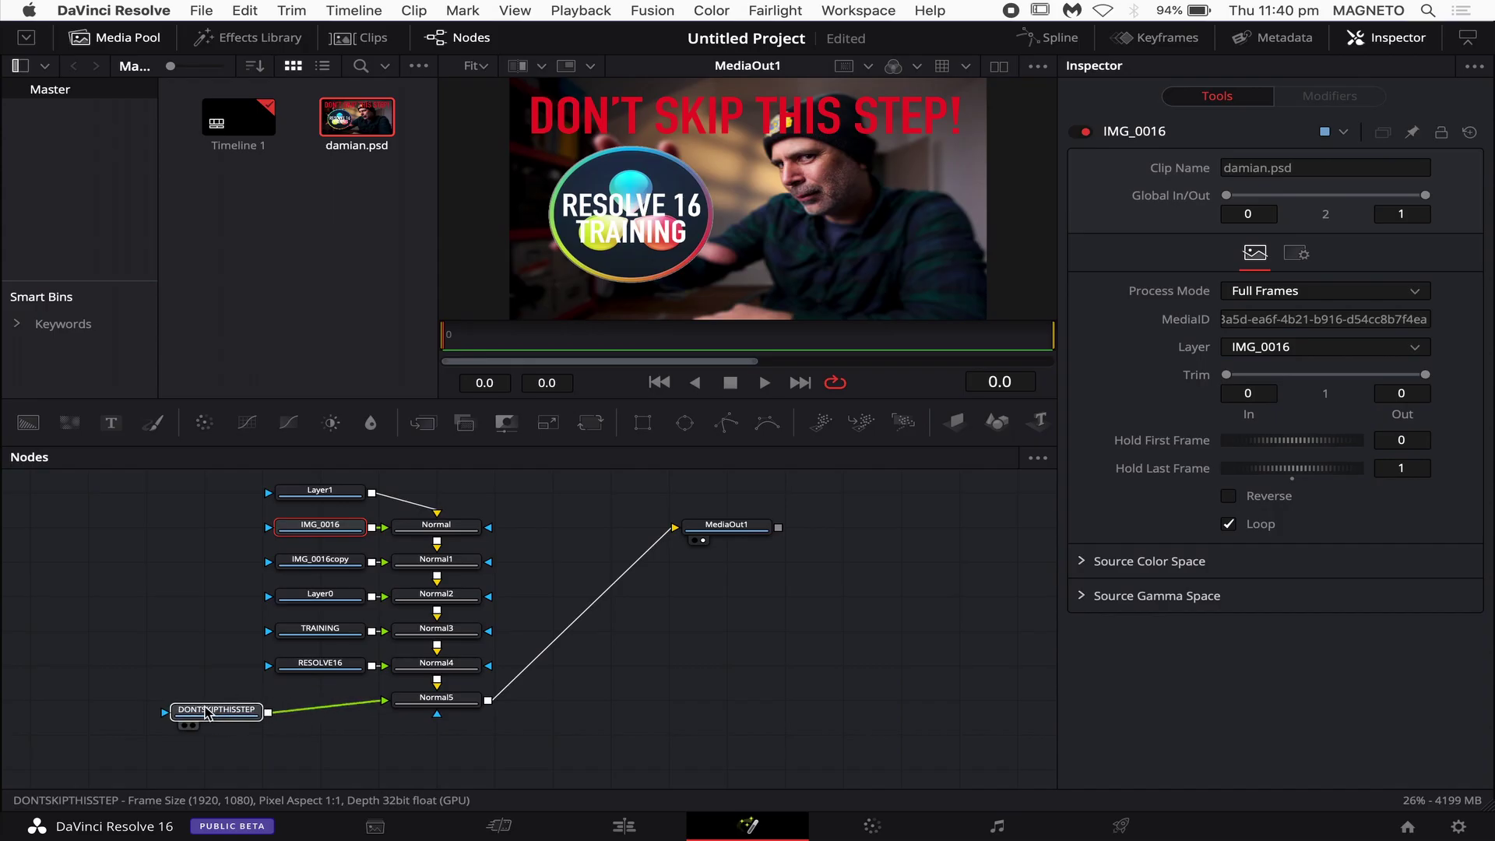
click(166, 699)
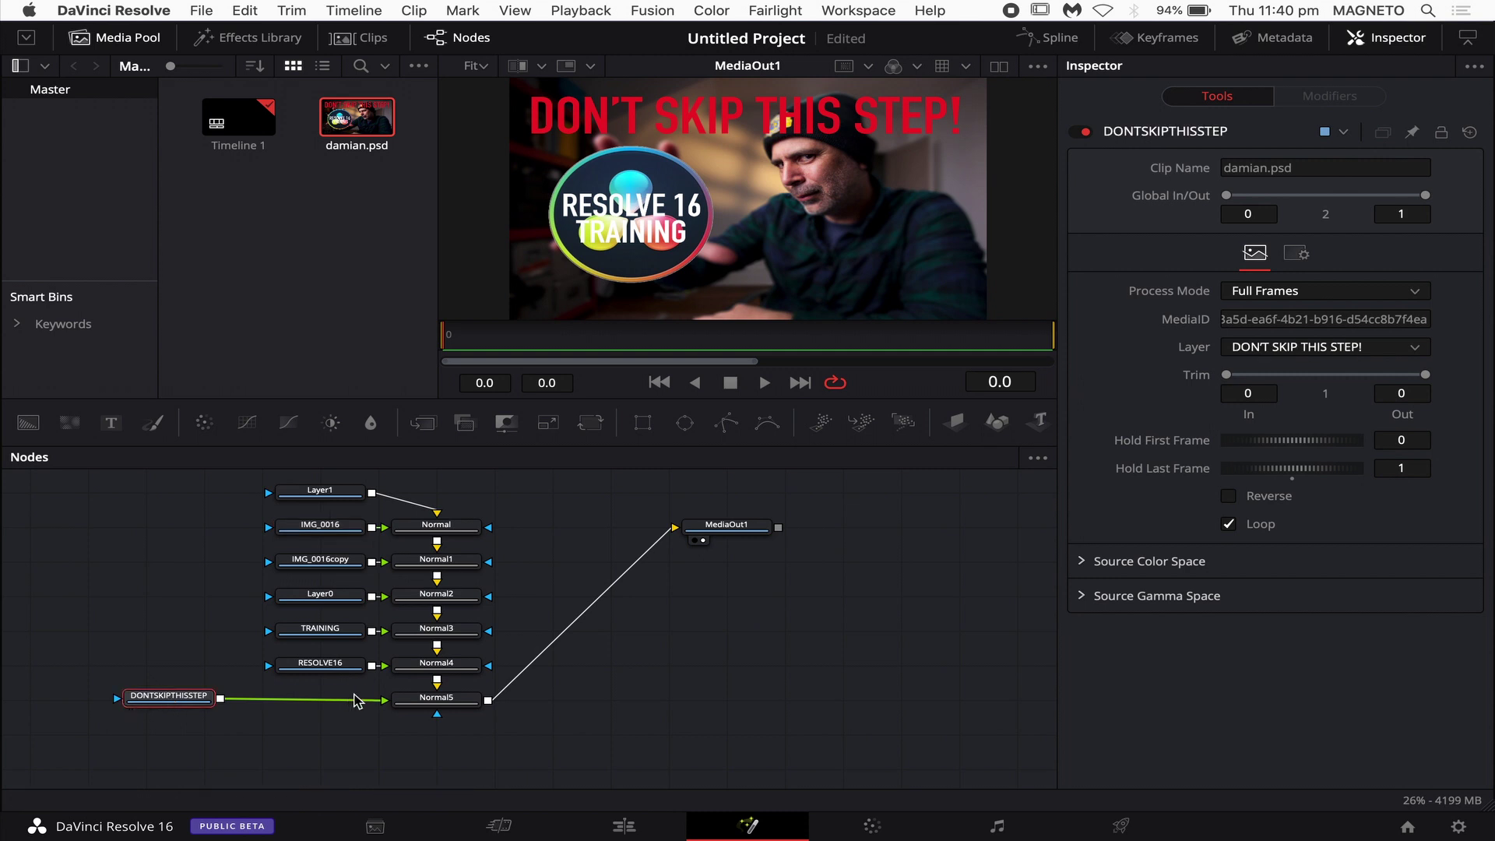
drag(380, 700, 260, 749)
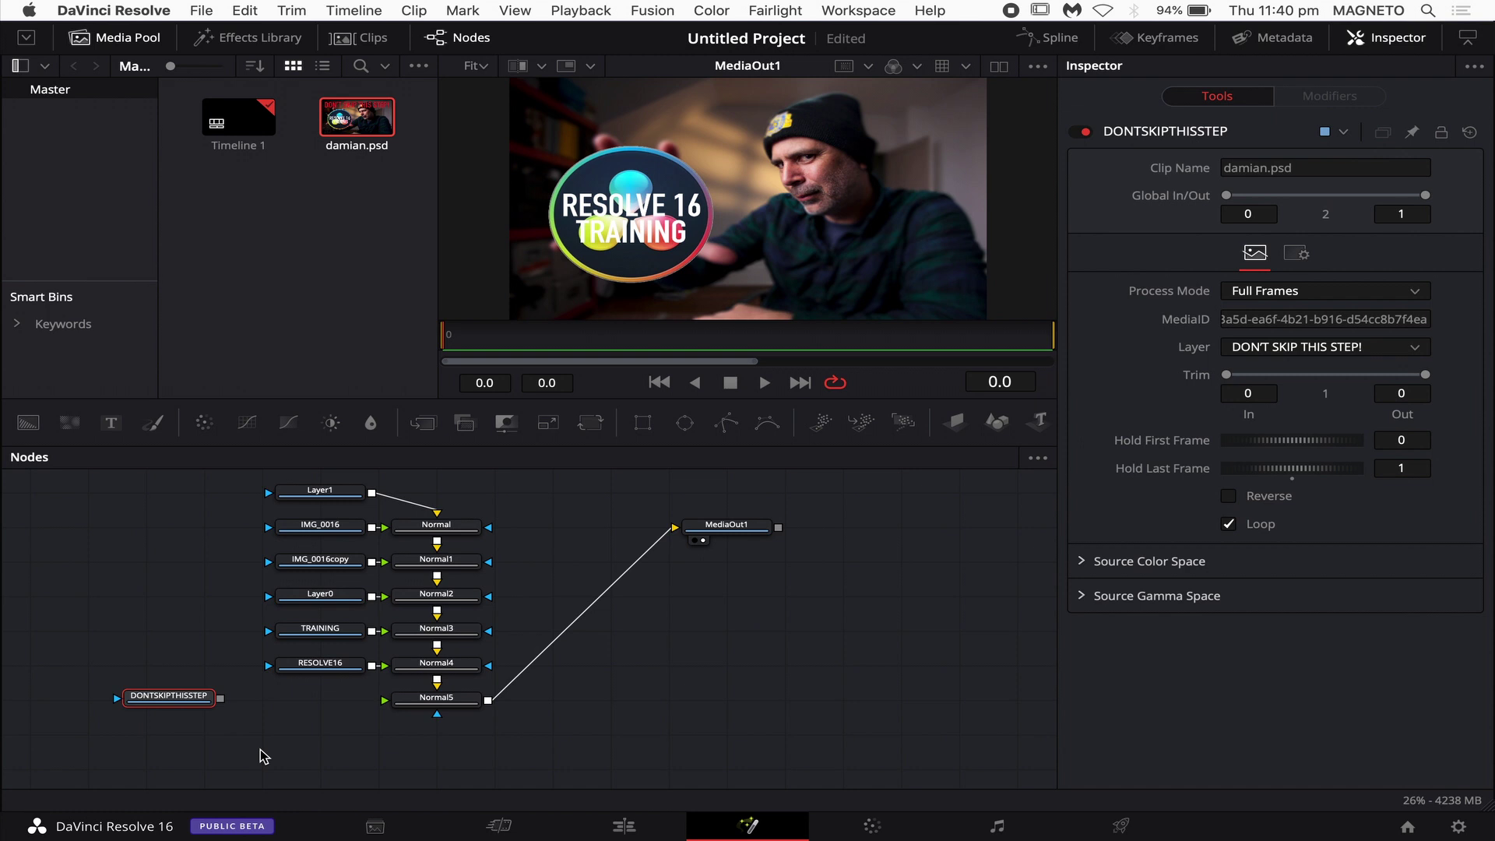
Add a Text+ node beside the disconnected layer and connect it to the foreground input of Normal5
click(280, 742)
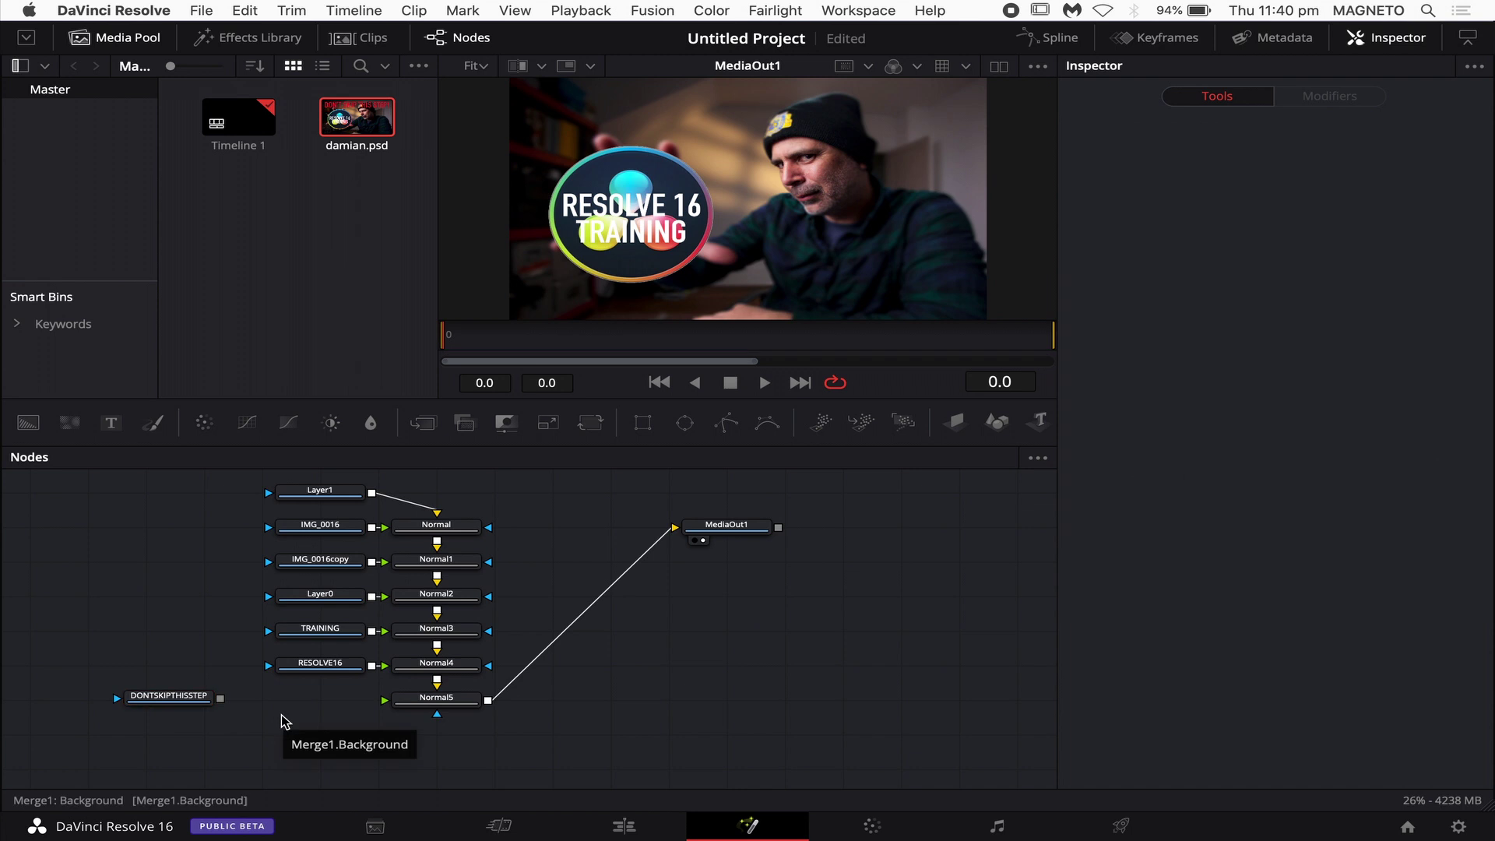
click(112, 425)
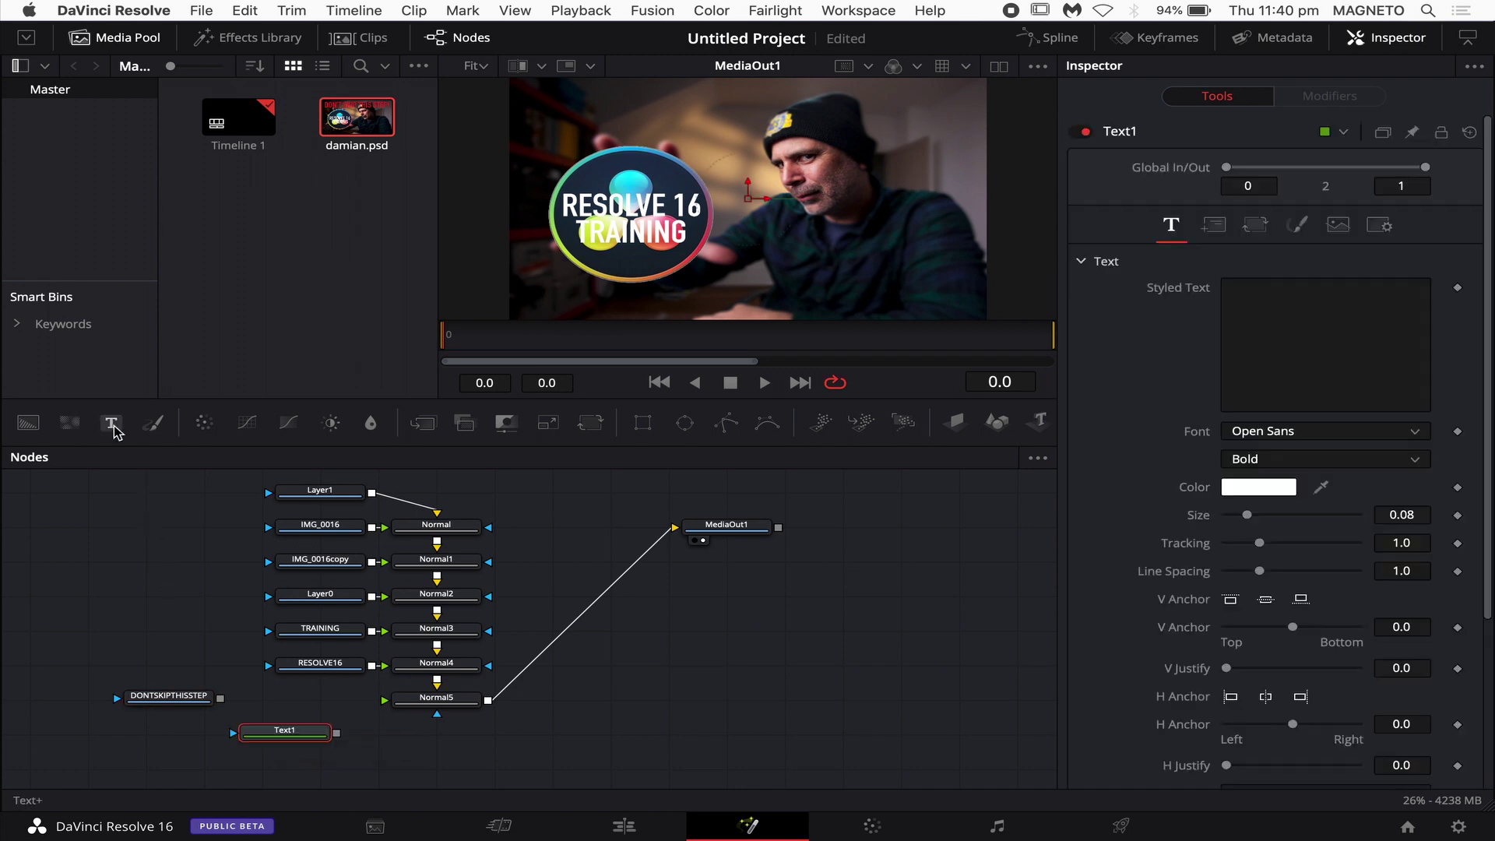
drag(291, 715, 387, 701)
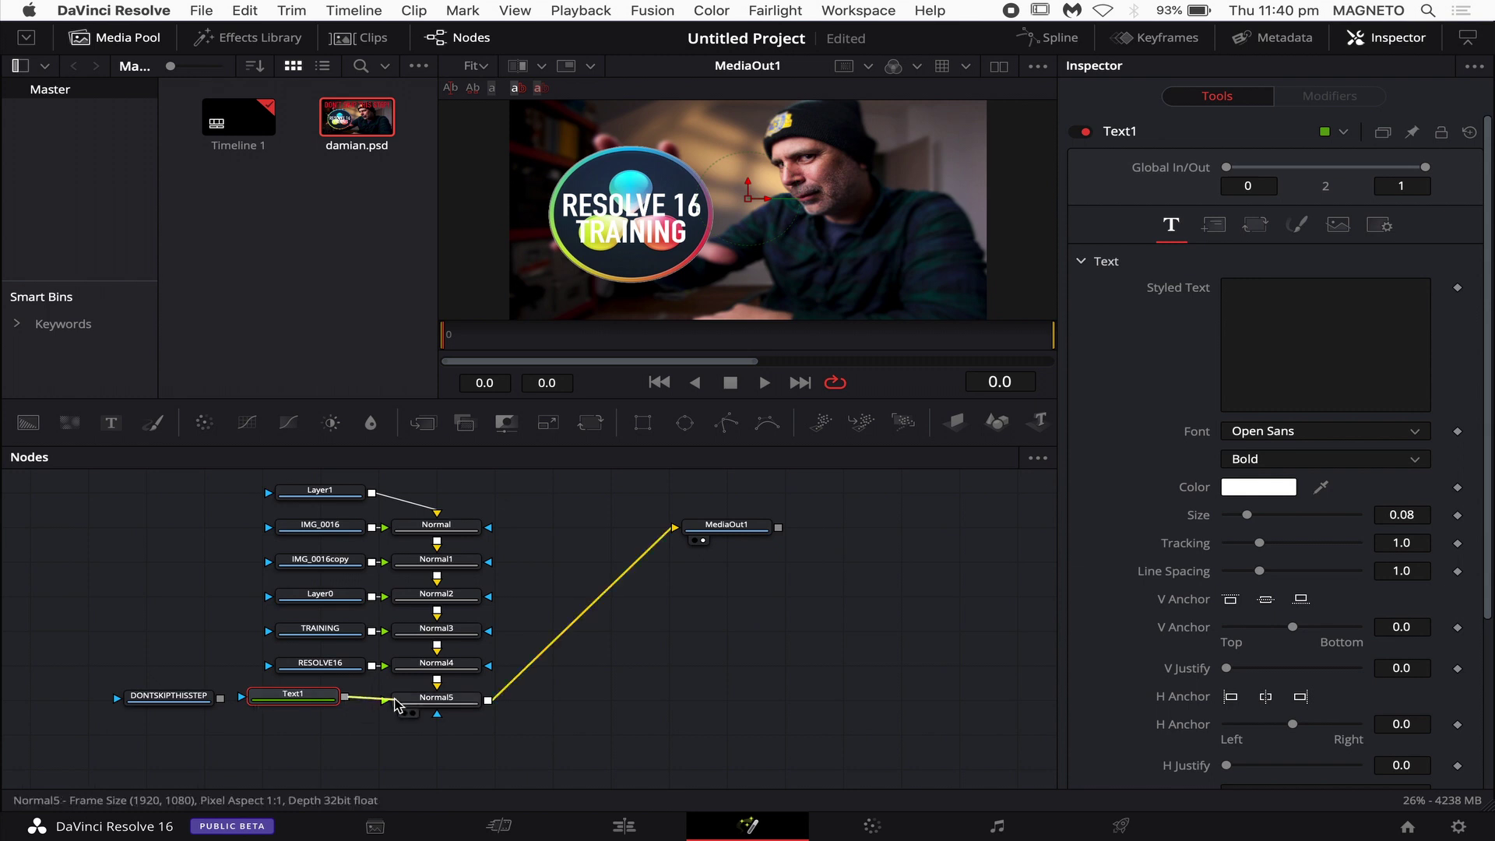
Set the Text+ node's styled text to "HOW TO USE PSD FILE IN FUSION"
click(1296, 306)
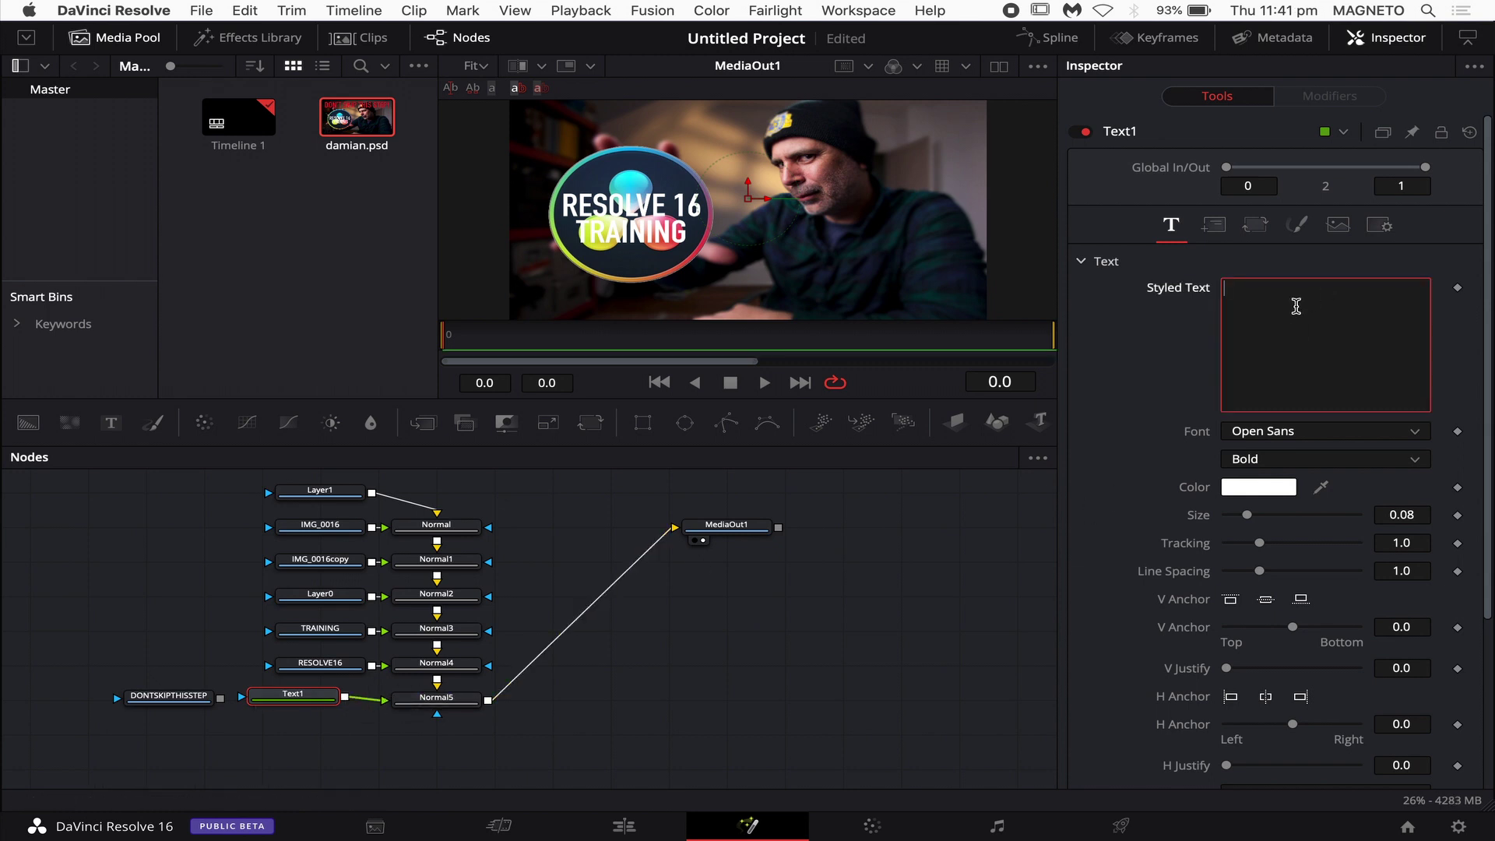
text(HOW TO USE PS)
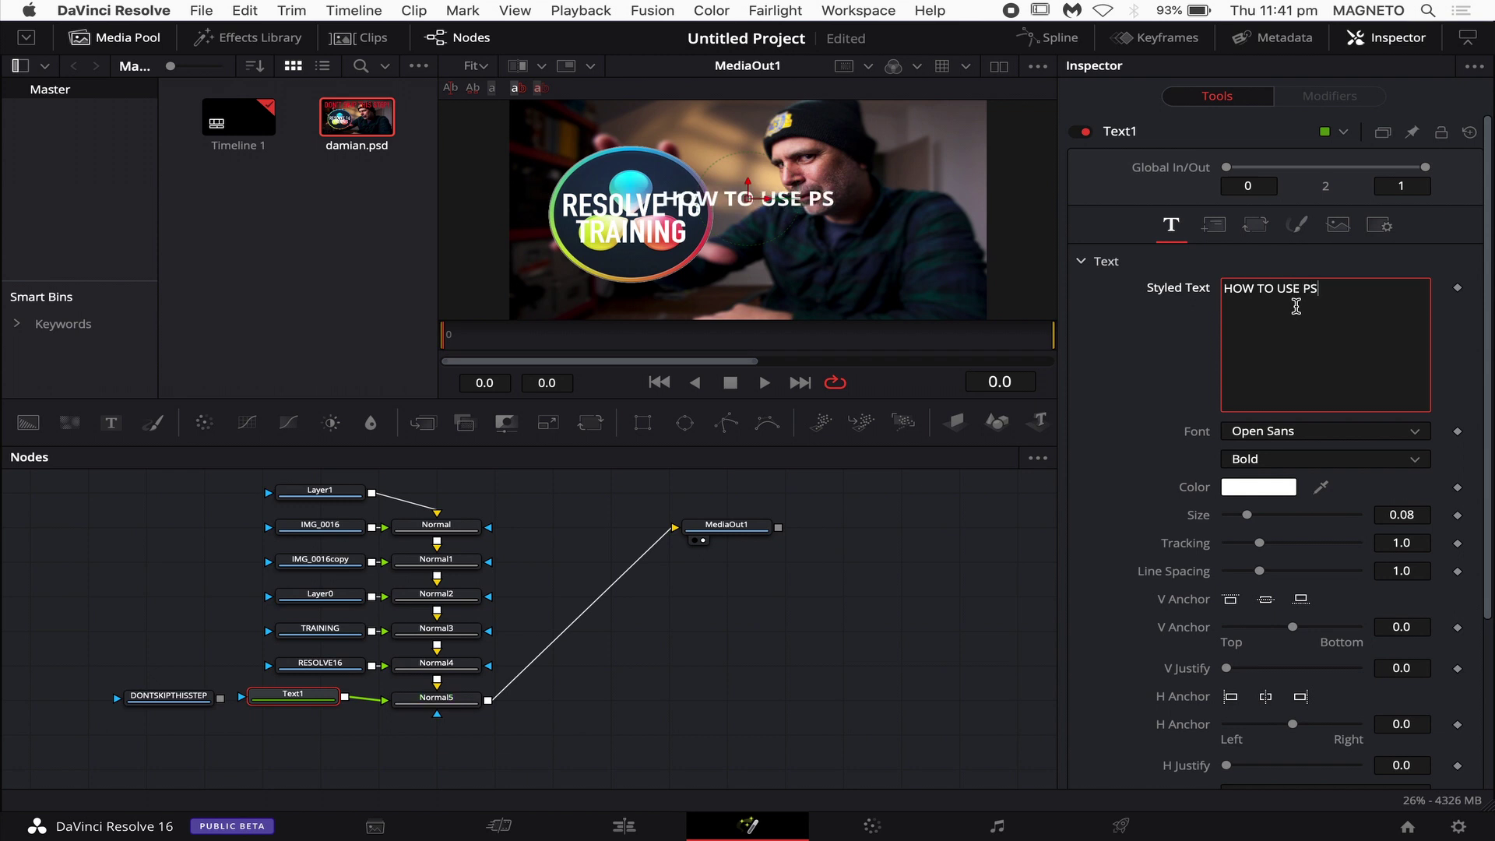
text(D FILE IN FUSION)
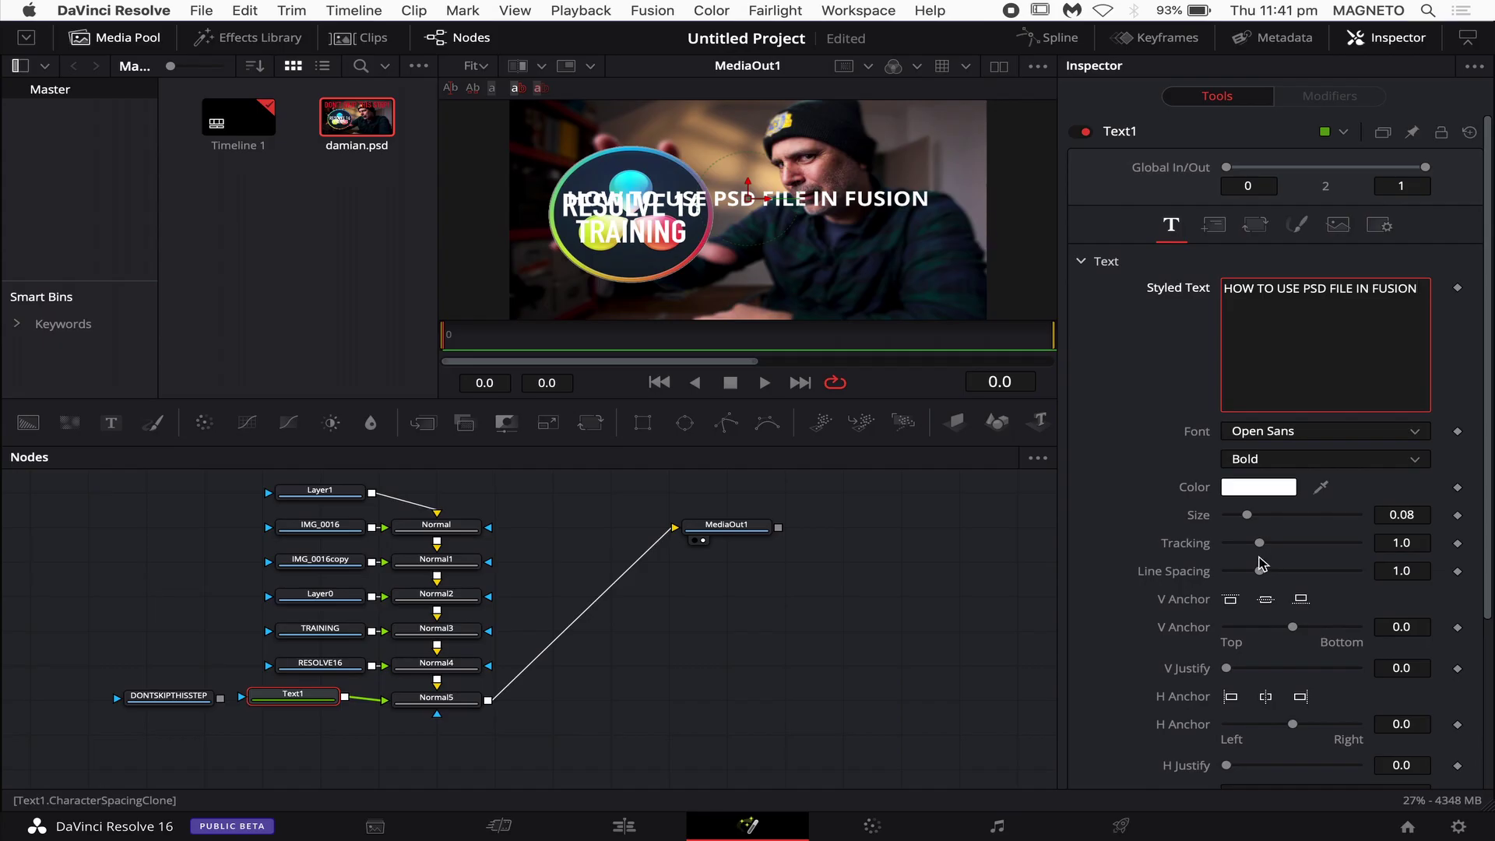
Set the title's line spacing to 0.661 and move the text straight up to the image's upper edge, above the round logo
click(1261, 570)
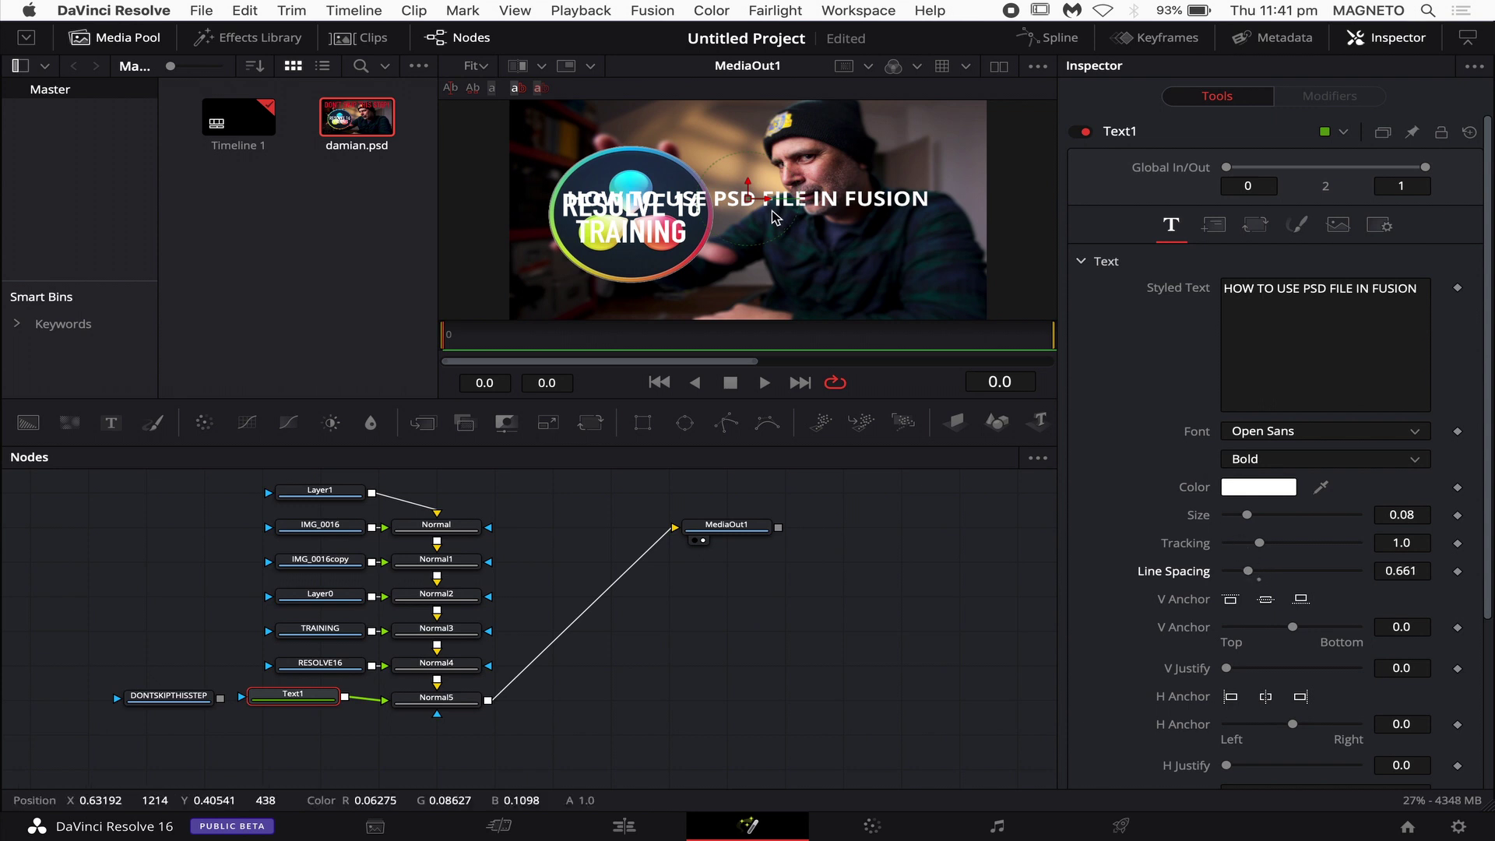
drag(749, 167, 746, 128)
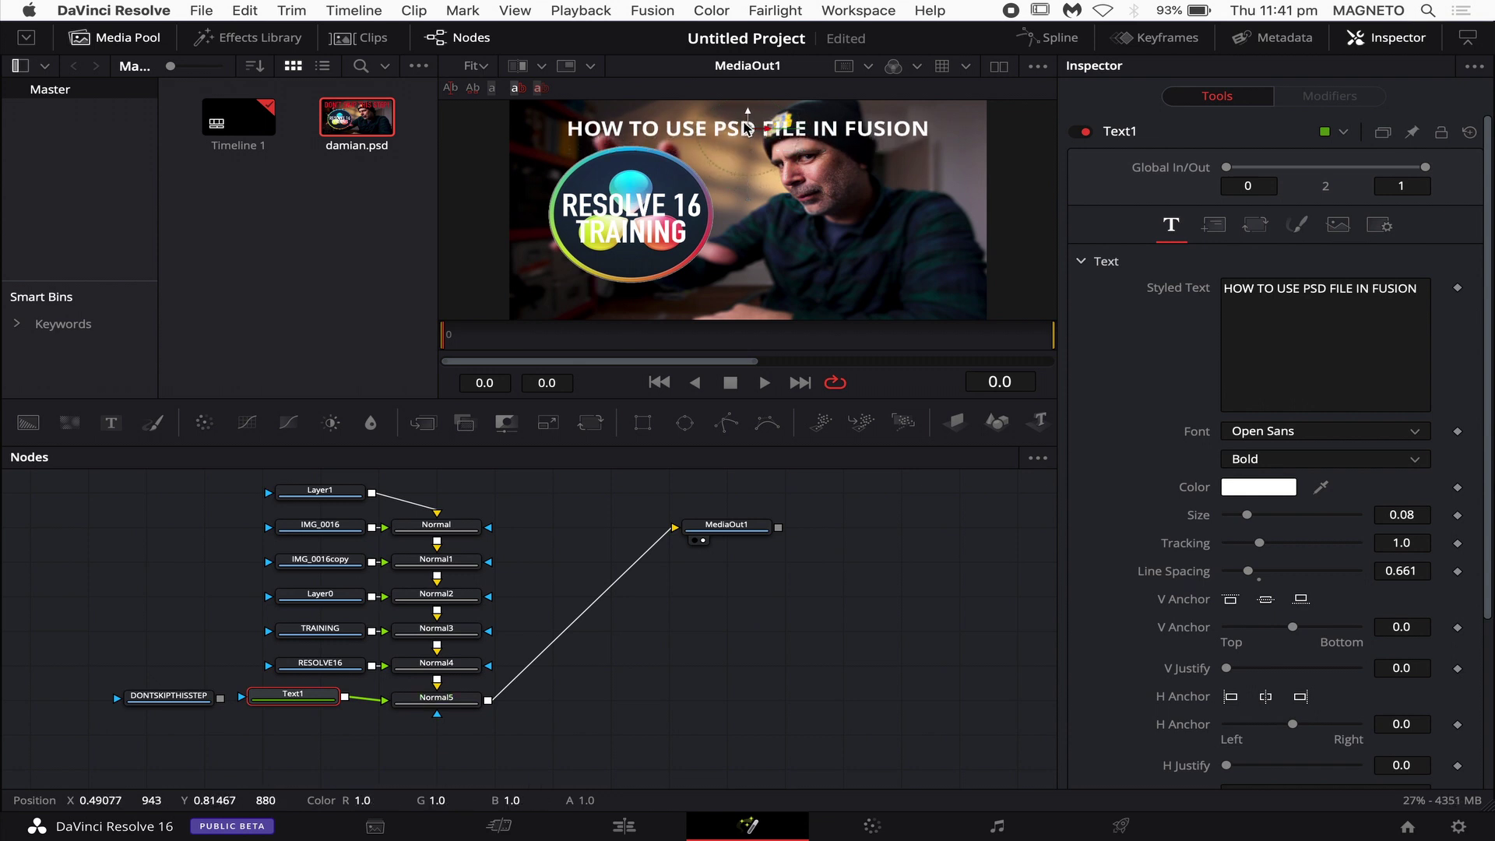
Nudge the title text slightly higher above the round logo in the viewer
scroll(880, 200, up, 3)
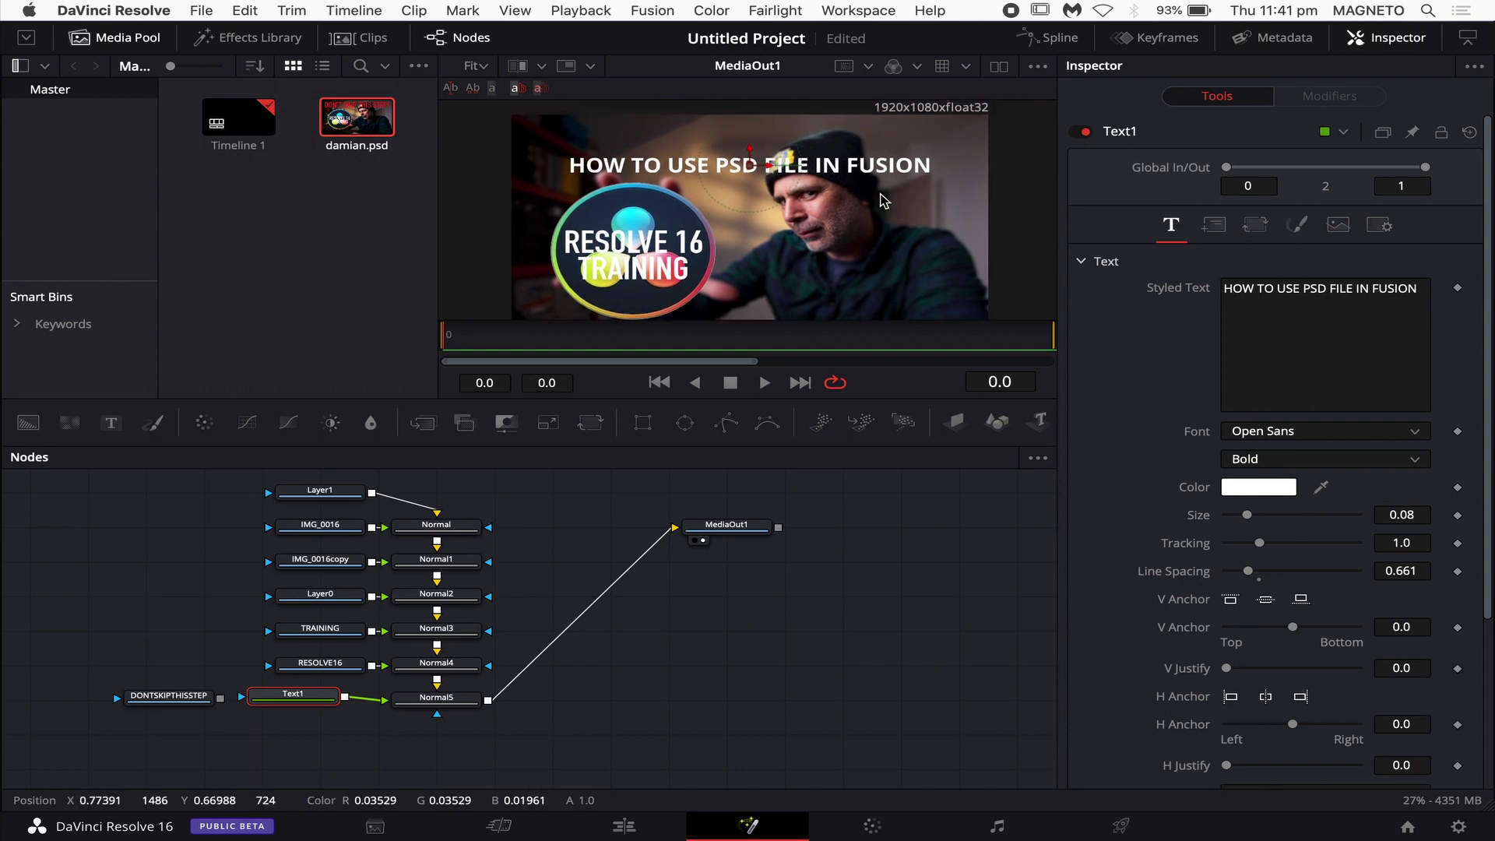
drag(750, 162, 750, 151)
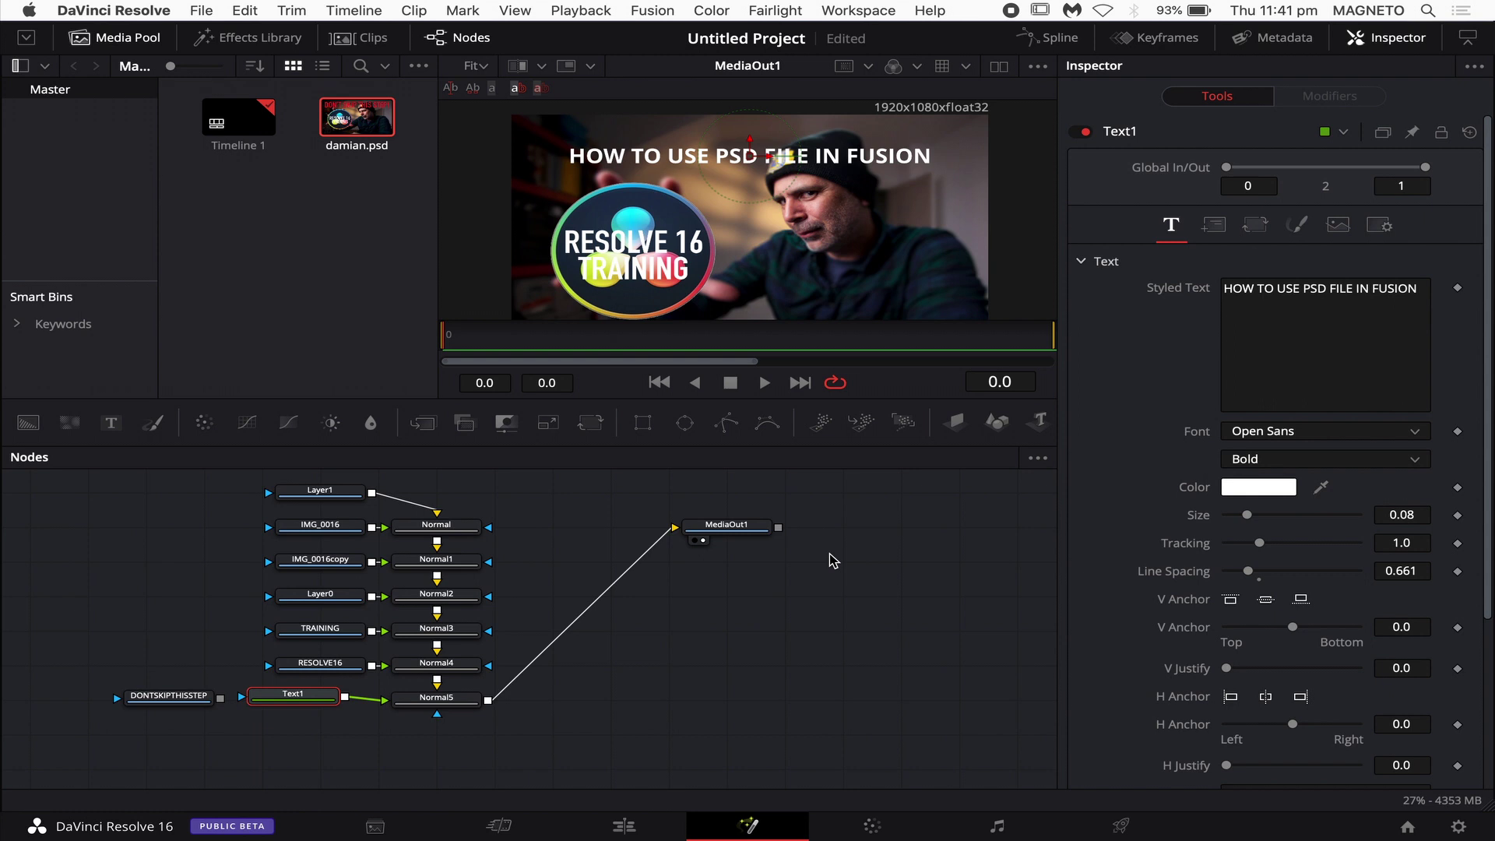
Insert a Transform node after Text1 with size 1.19 and aspect 2.59, and shift its vertical center to about -0.172
key(shift+space)
text(tran)
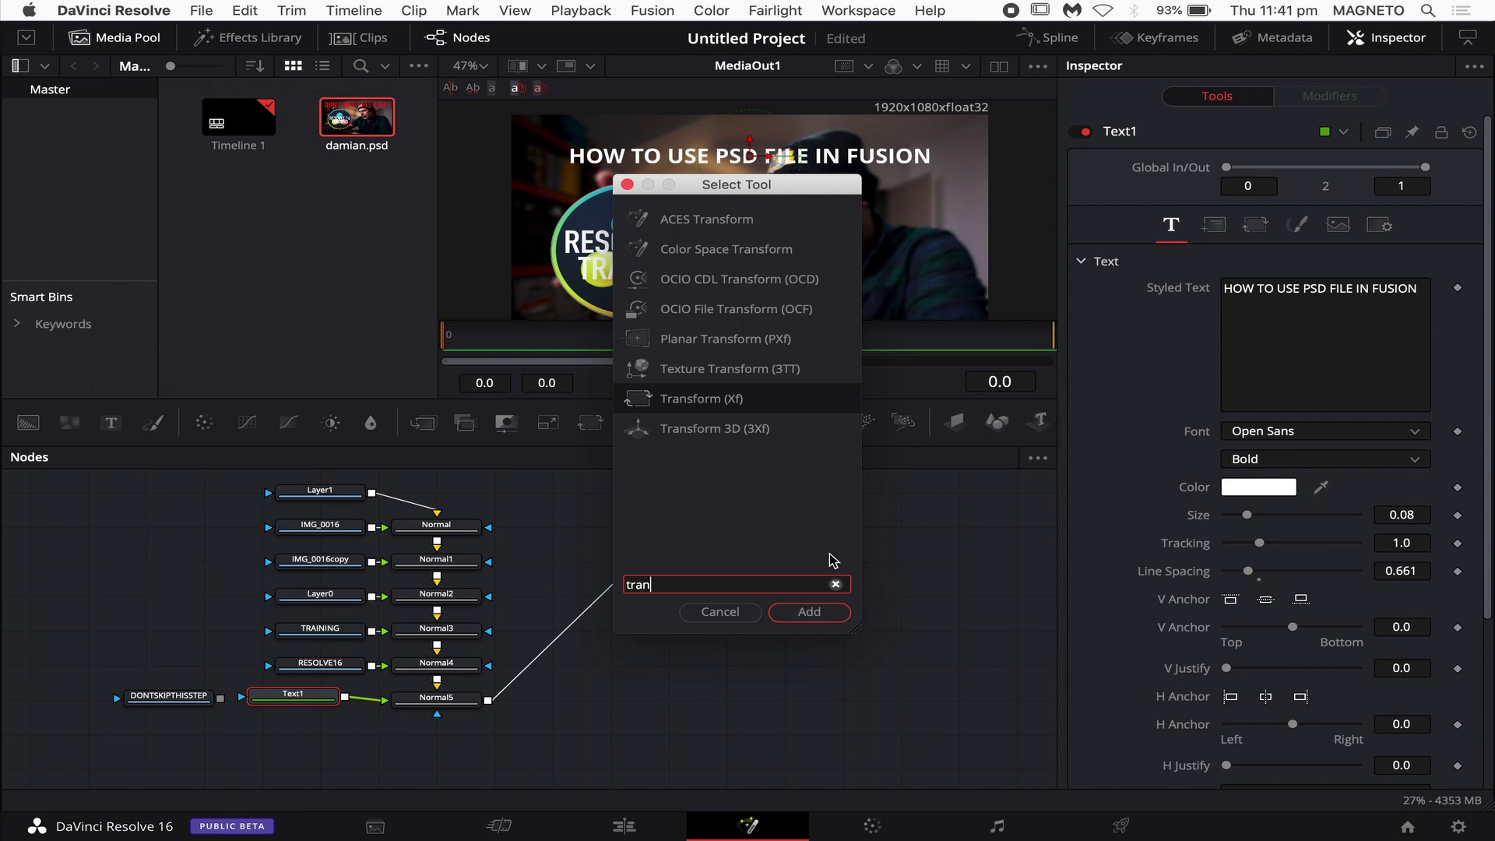
key(Return)
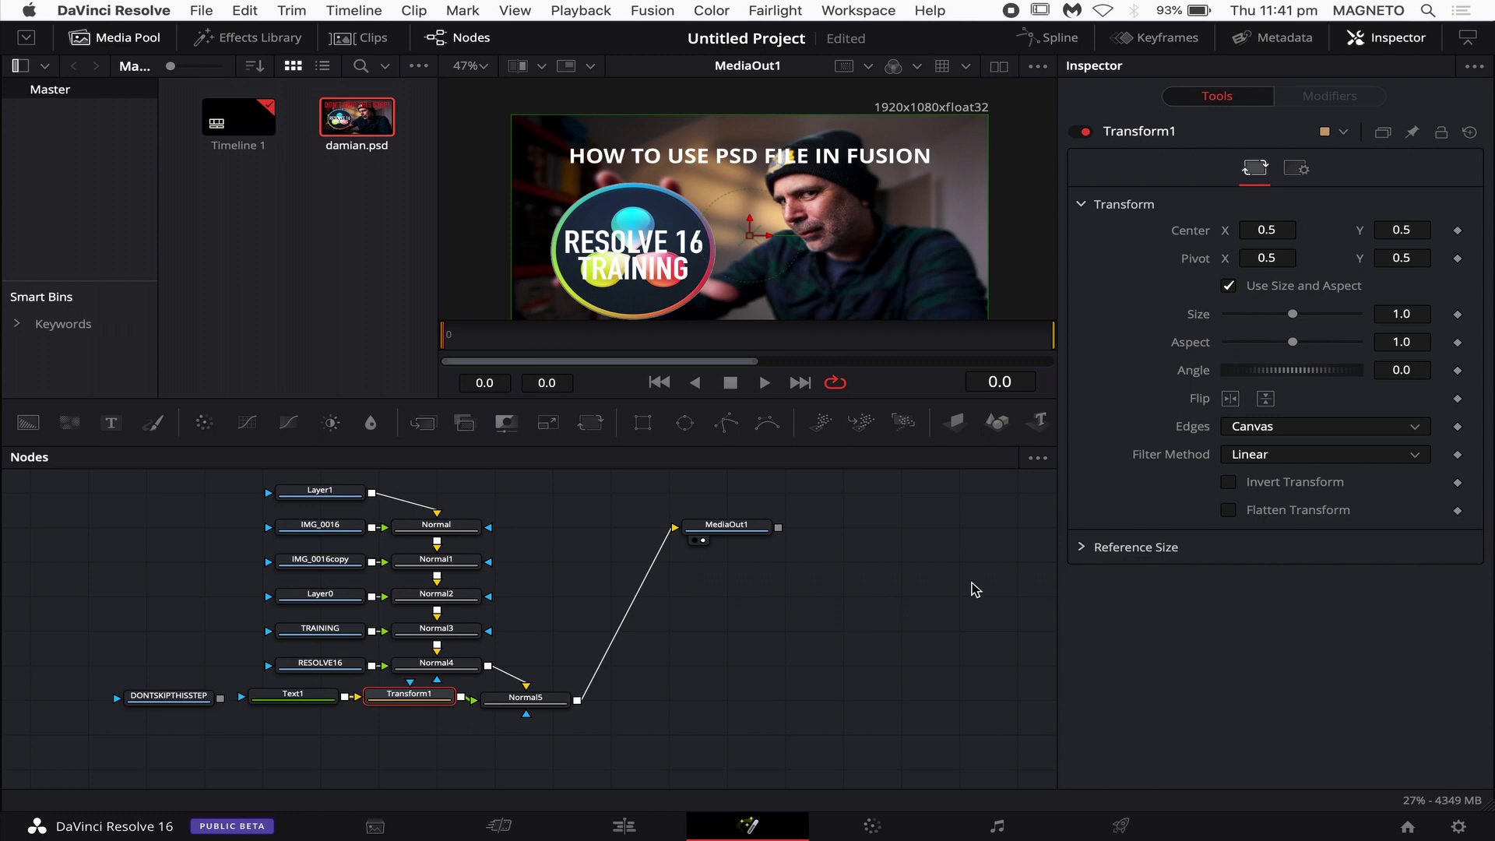
drag(1296, 321, 1316, 347)
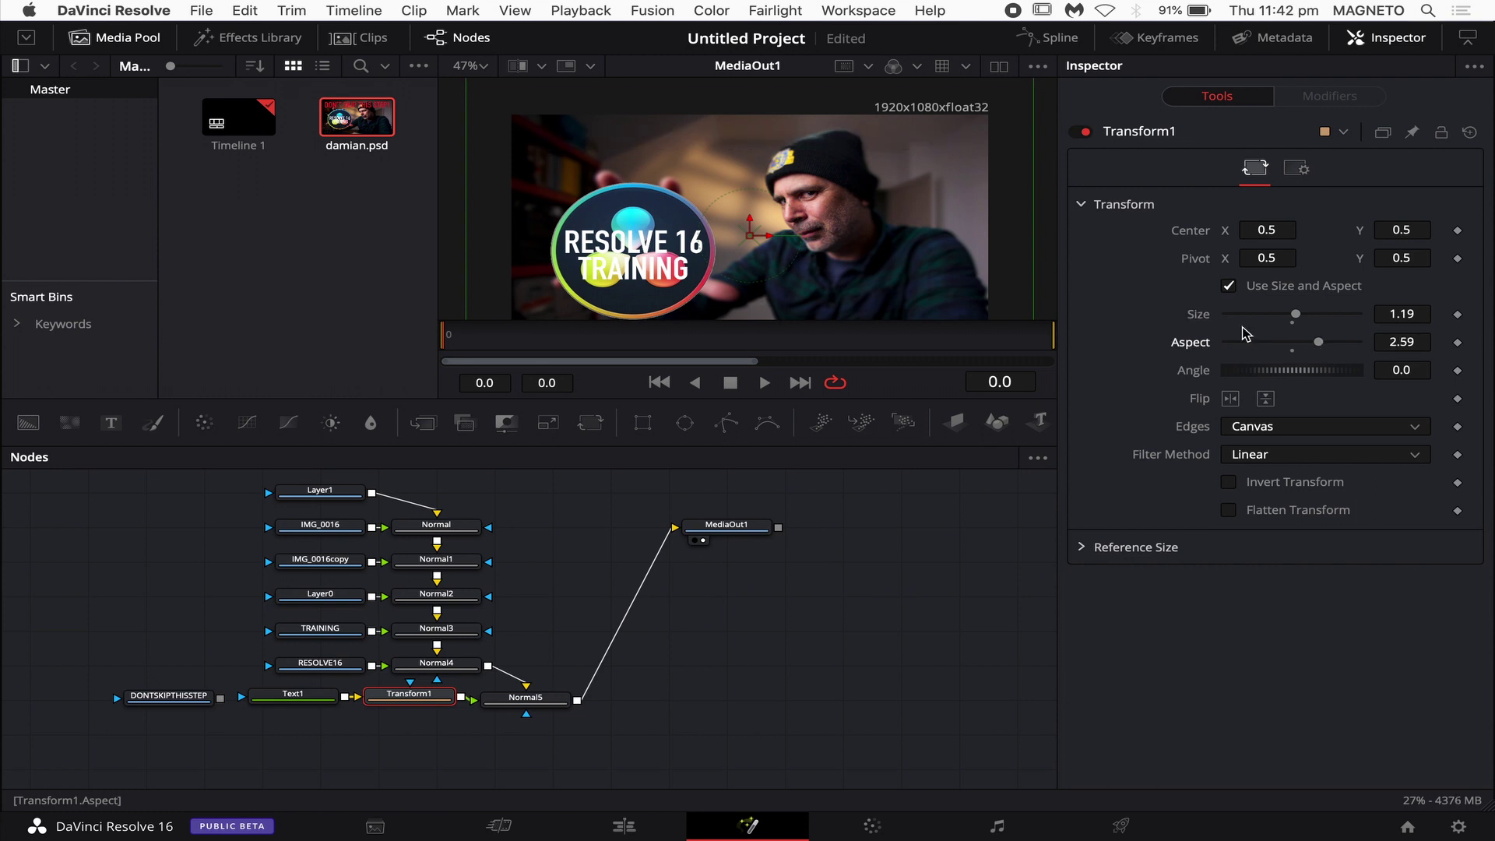
drag(750, 225, 768, 392)
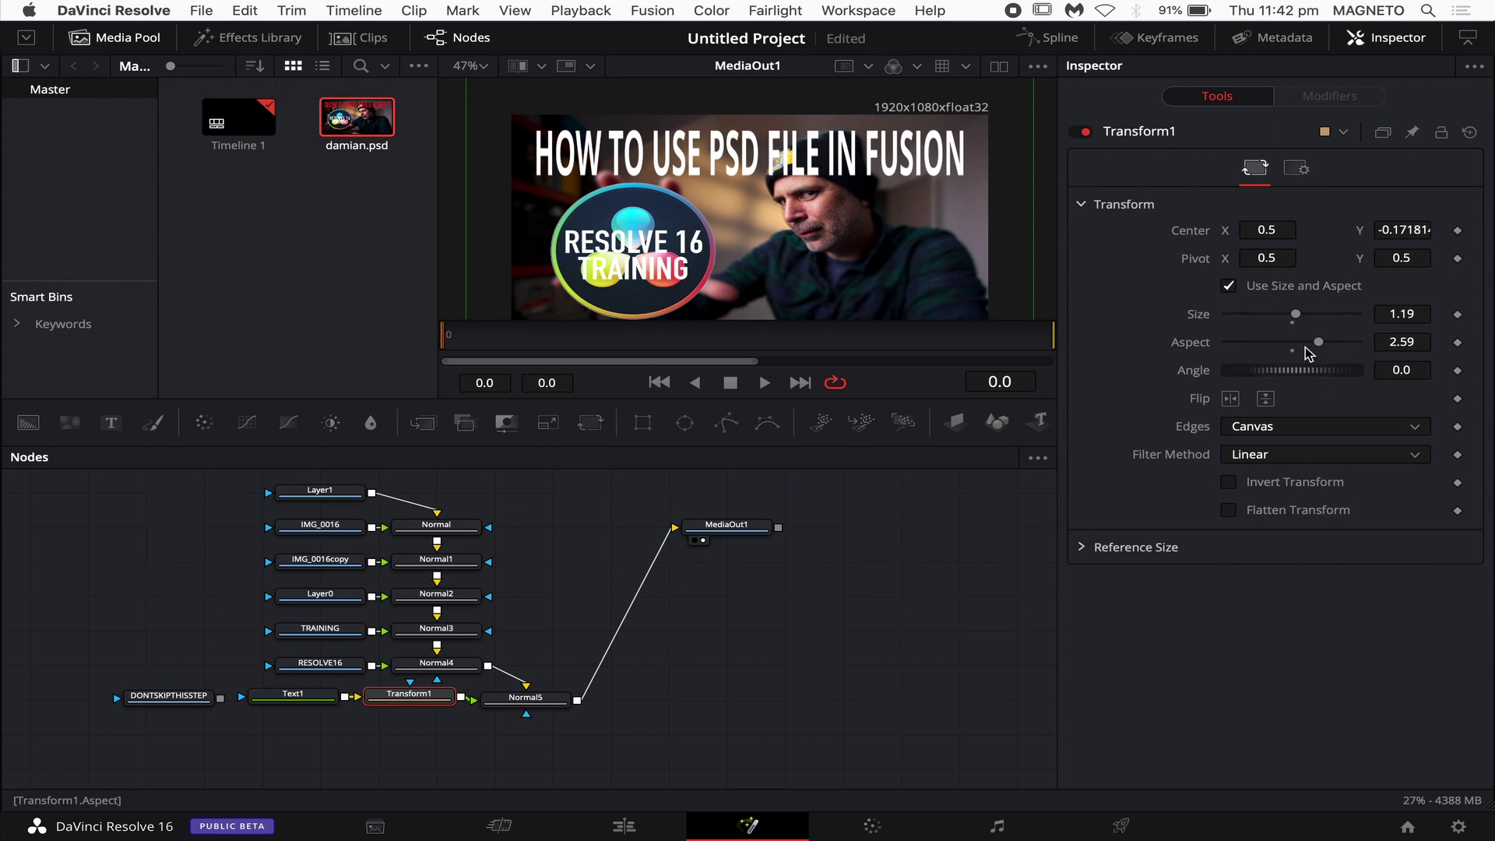
Change the Text1 styled text to "HOW TO USE PSD FILES IN FUSION"
click(315, 697)
click(1350, 289)
text(s IN FUSION)
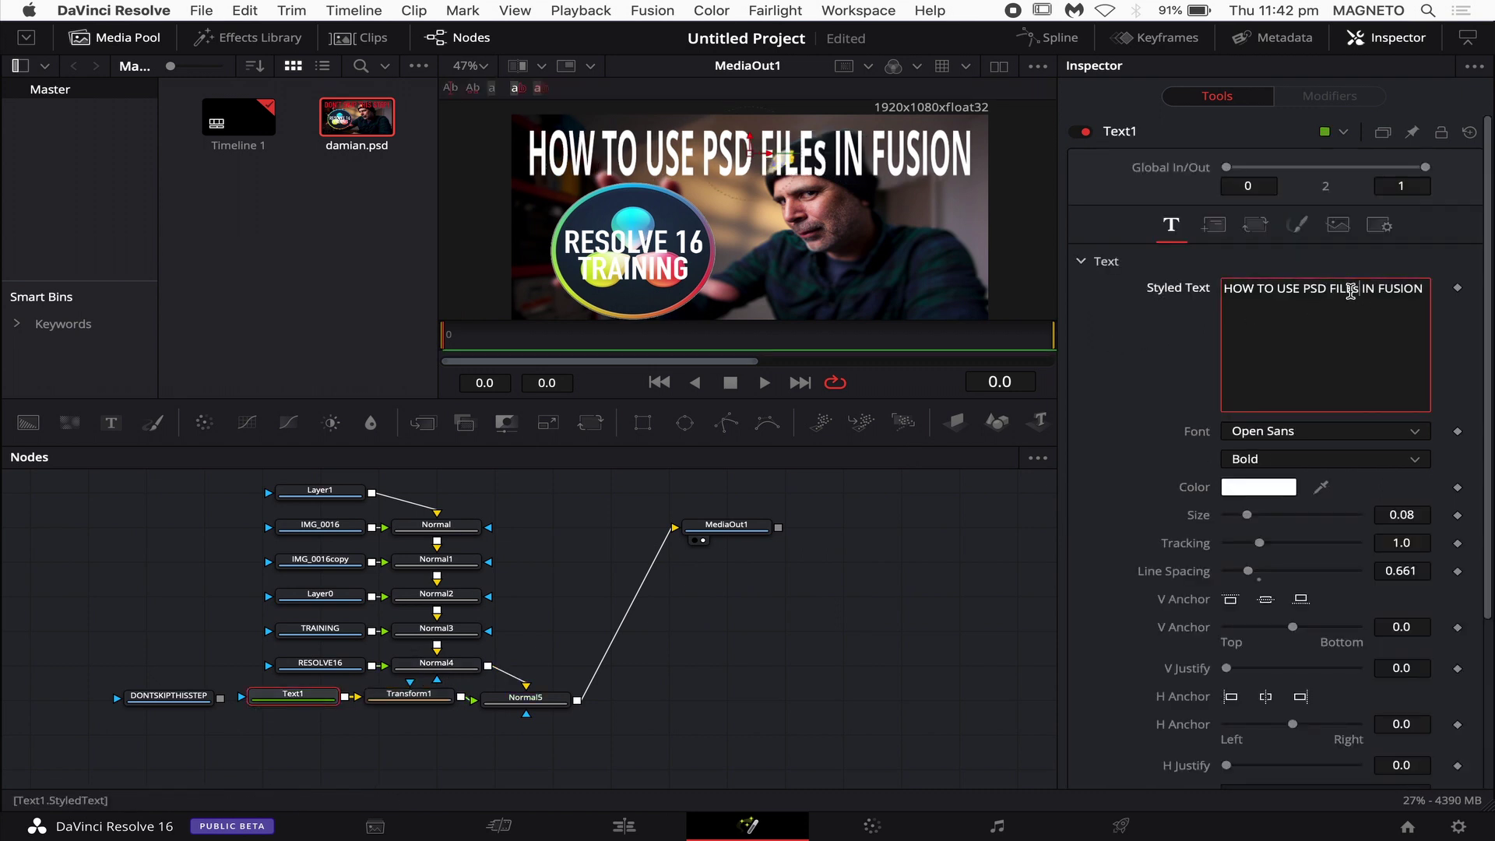
key(BackSpace)
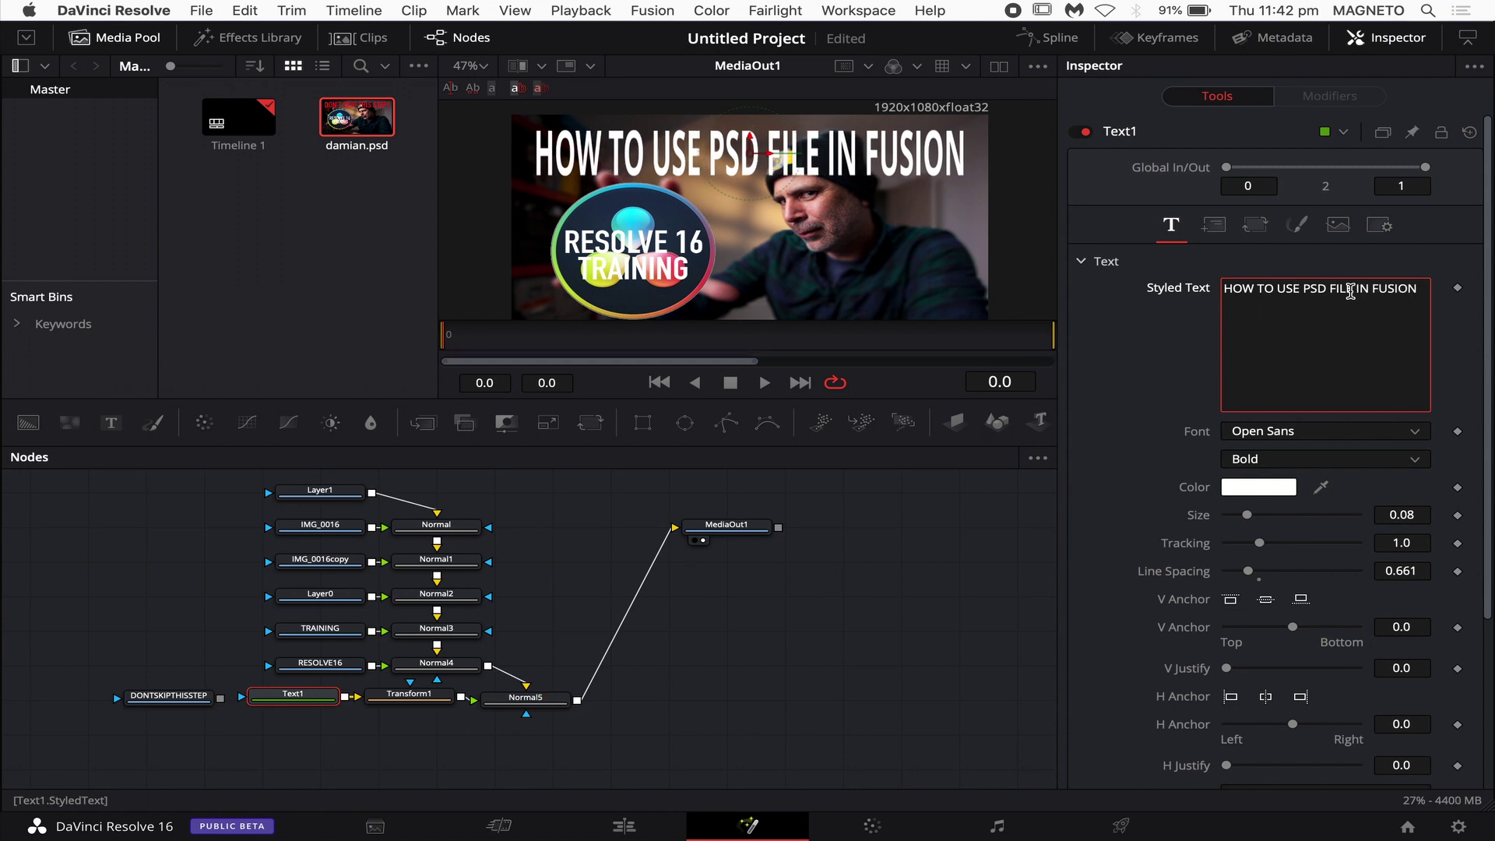
text(S)
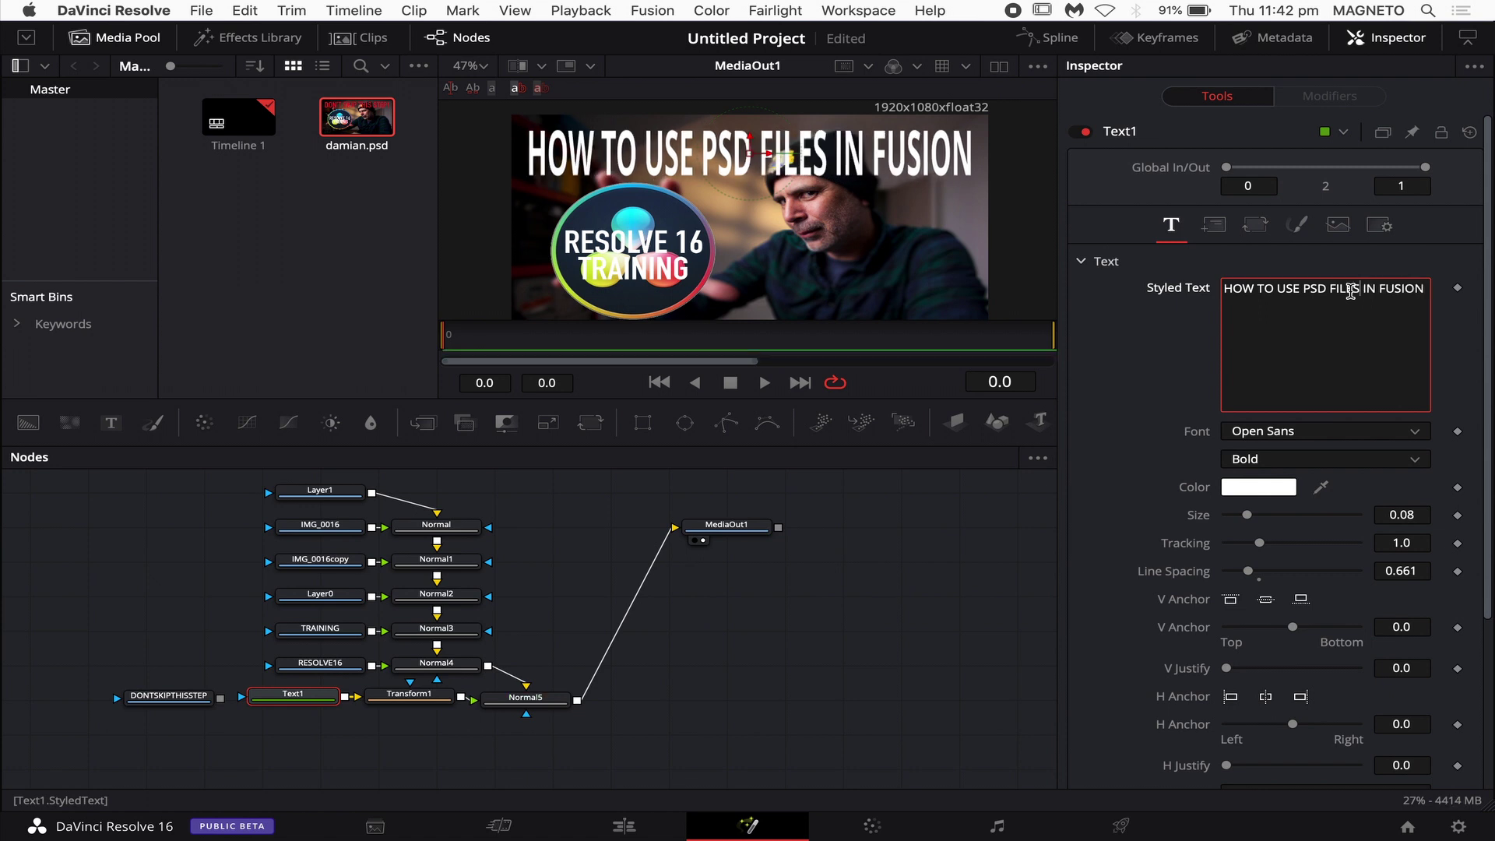
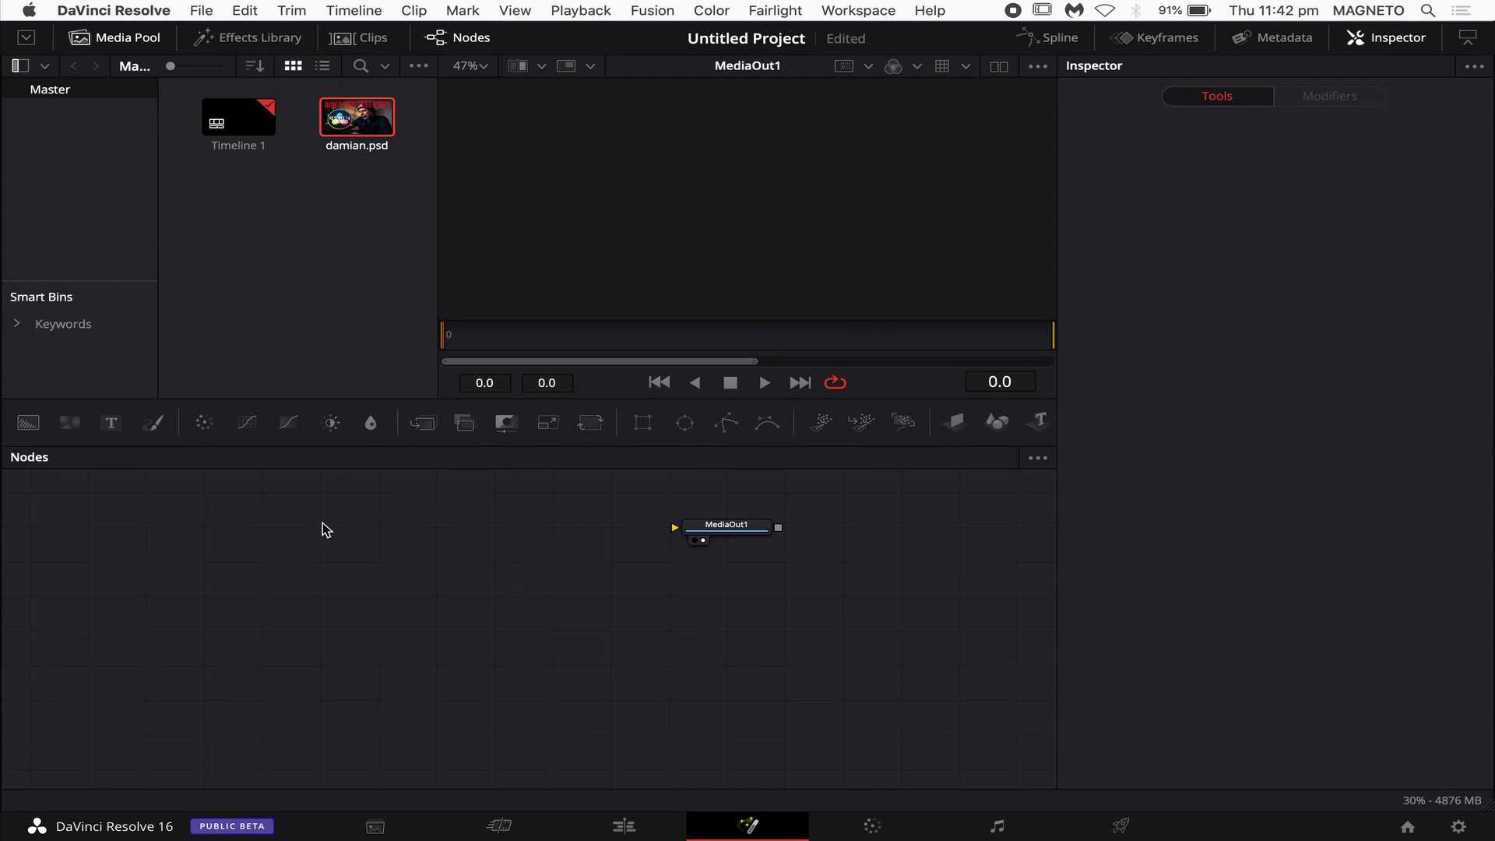
click(622, 830)
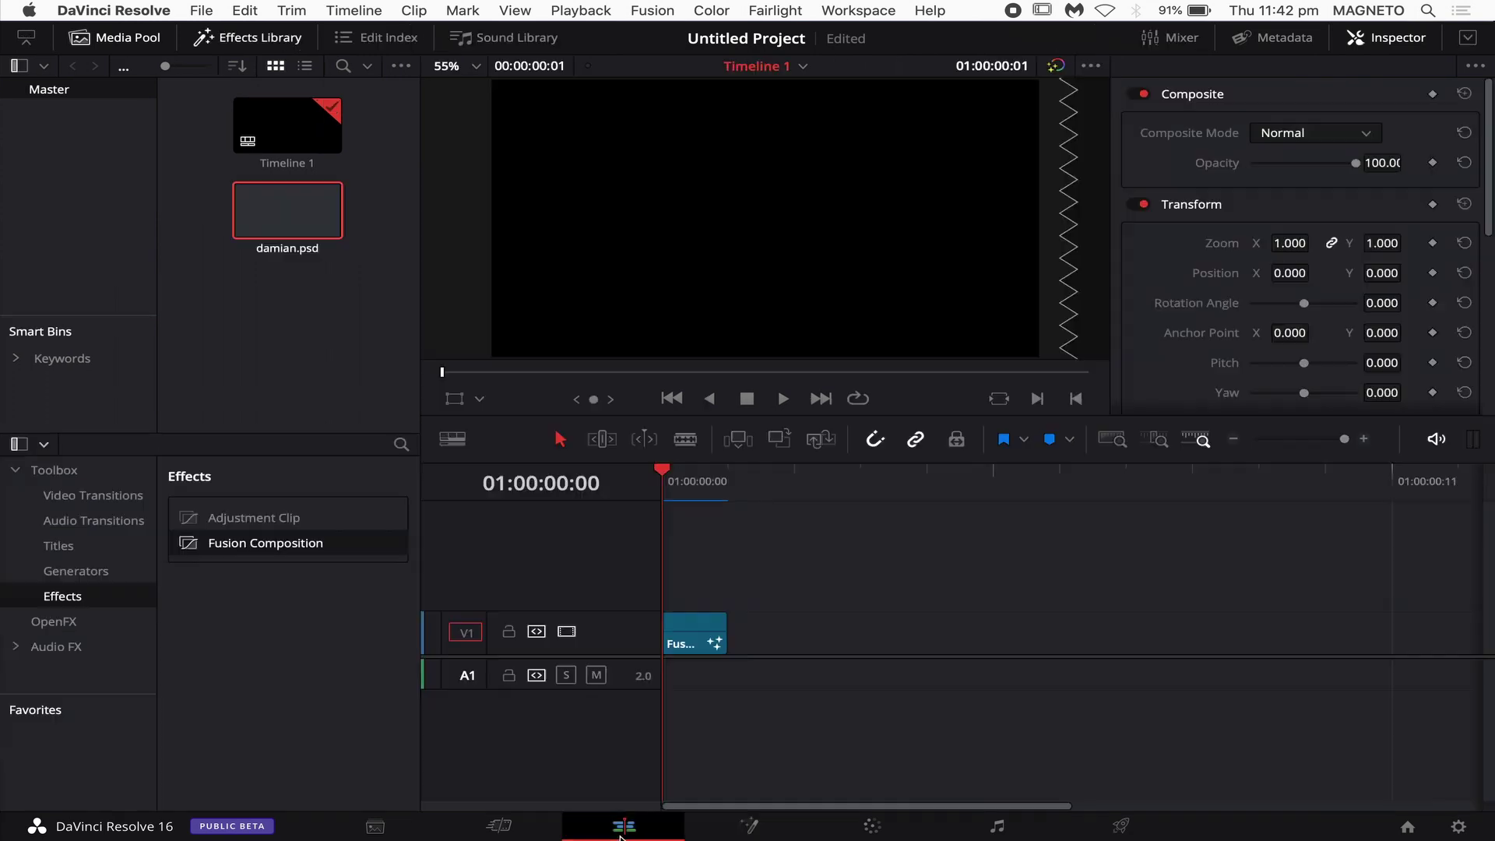
click(750, 826)
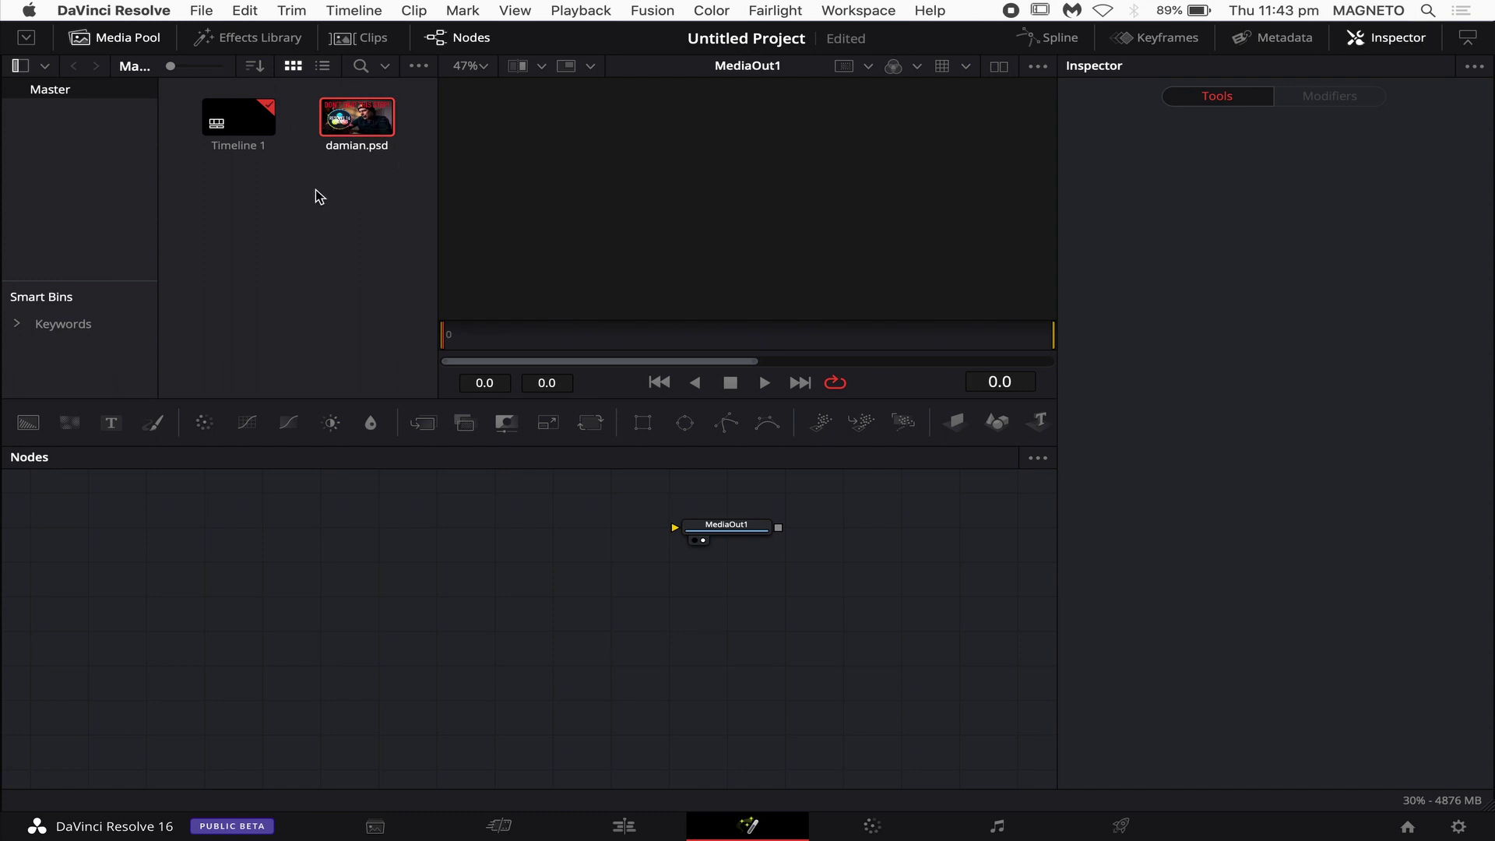
click(624, 826)
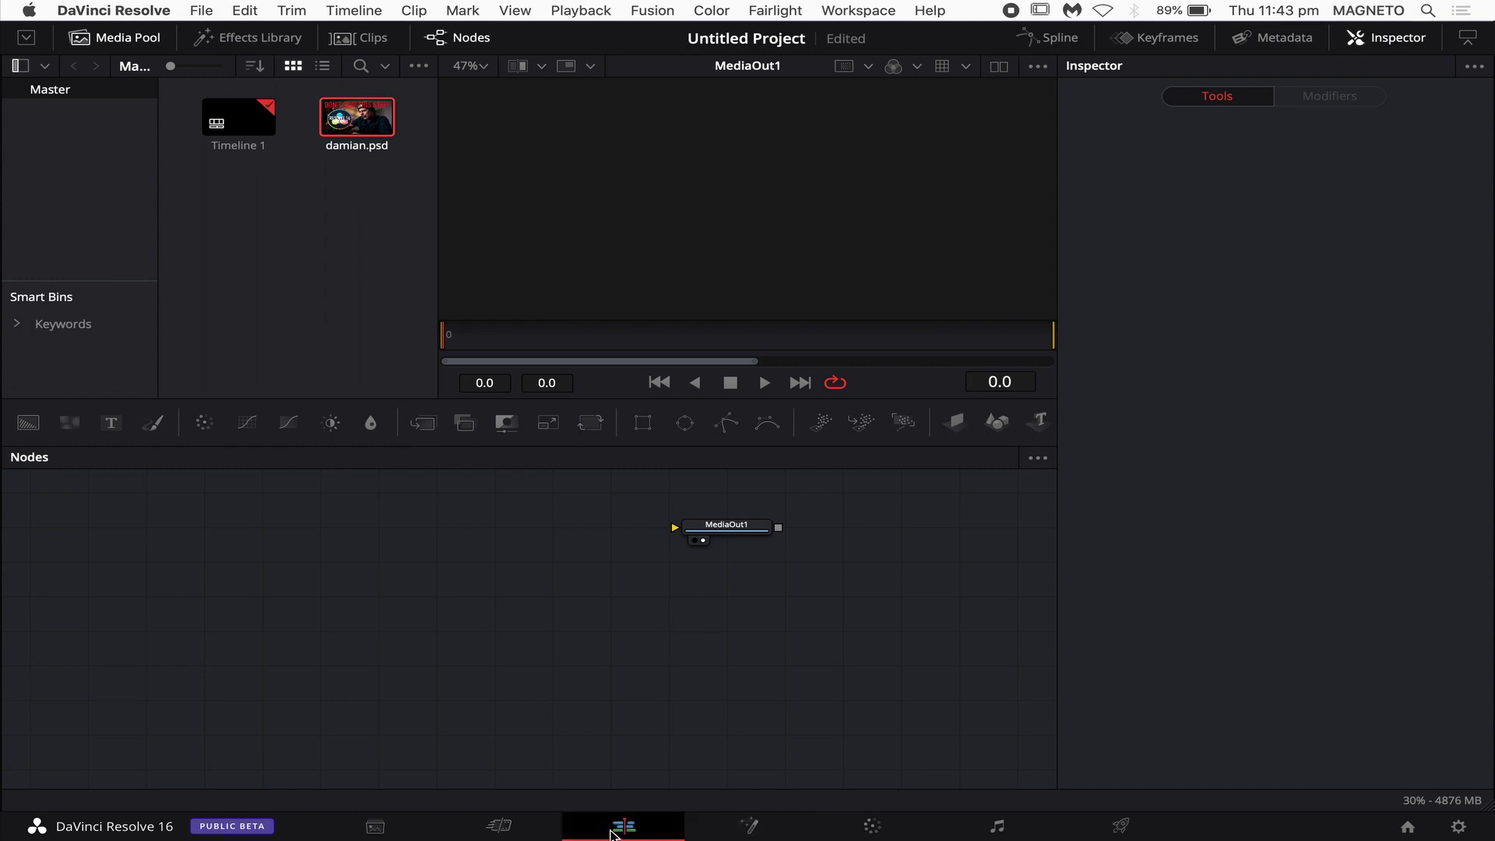
click(749, 826)
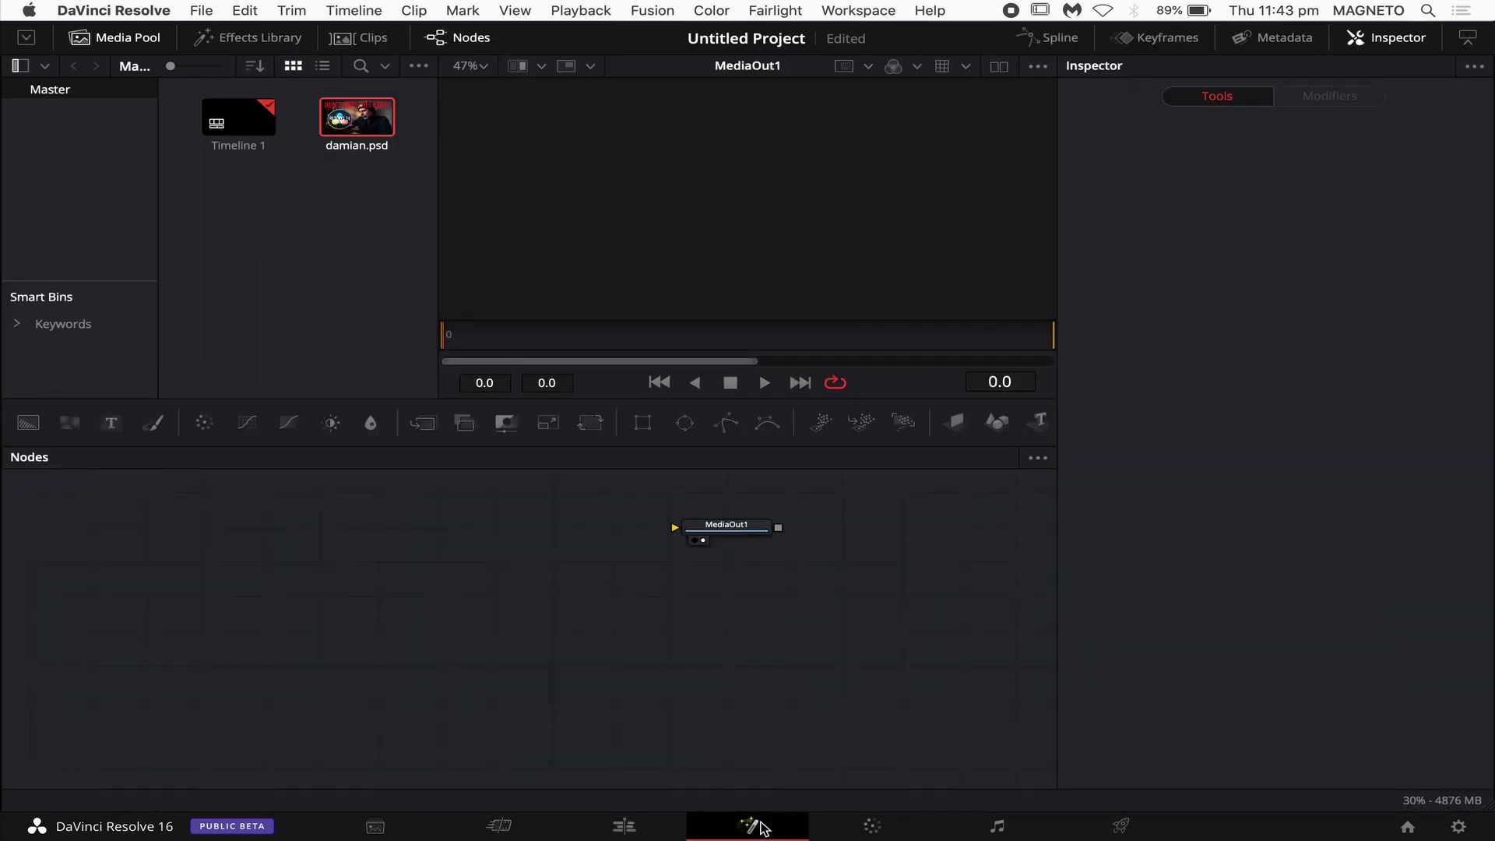
Try damian.psd from the media pool as a single node feeding MediaOut1, and remove that node from the composition
drag(340, 137, 317, 566)
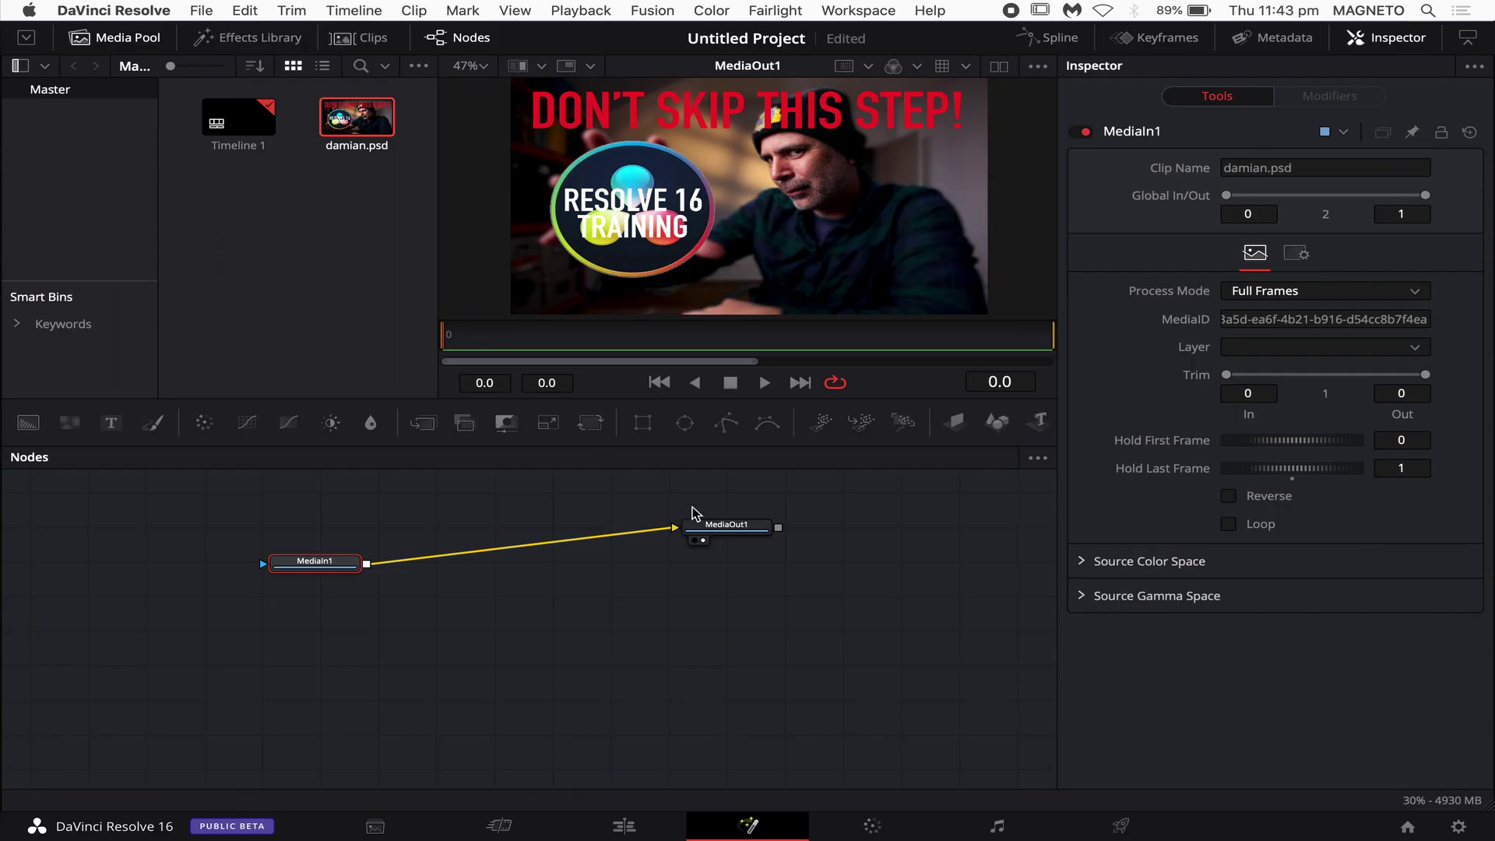
drag(669, 528, 551, 724)
click(310, 561)
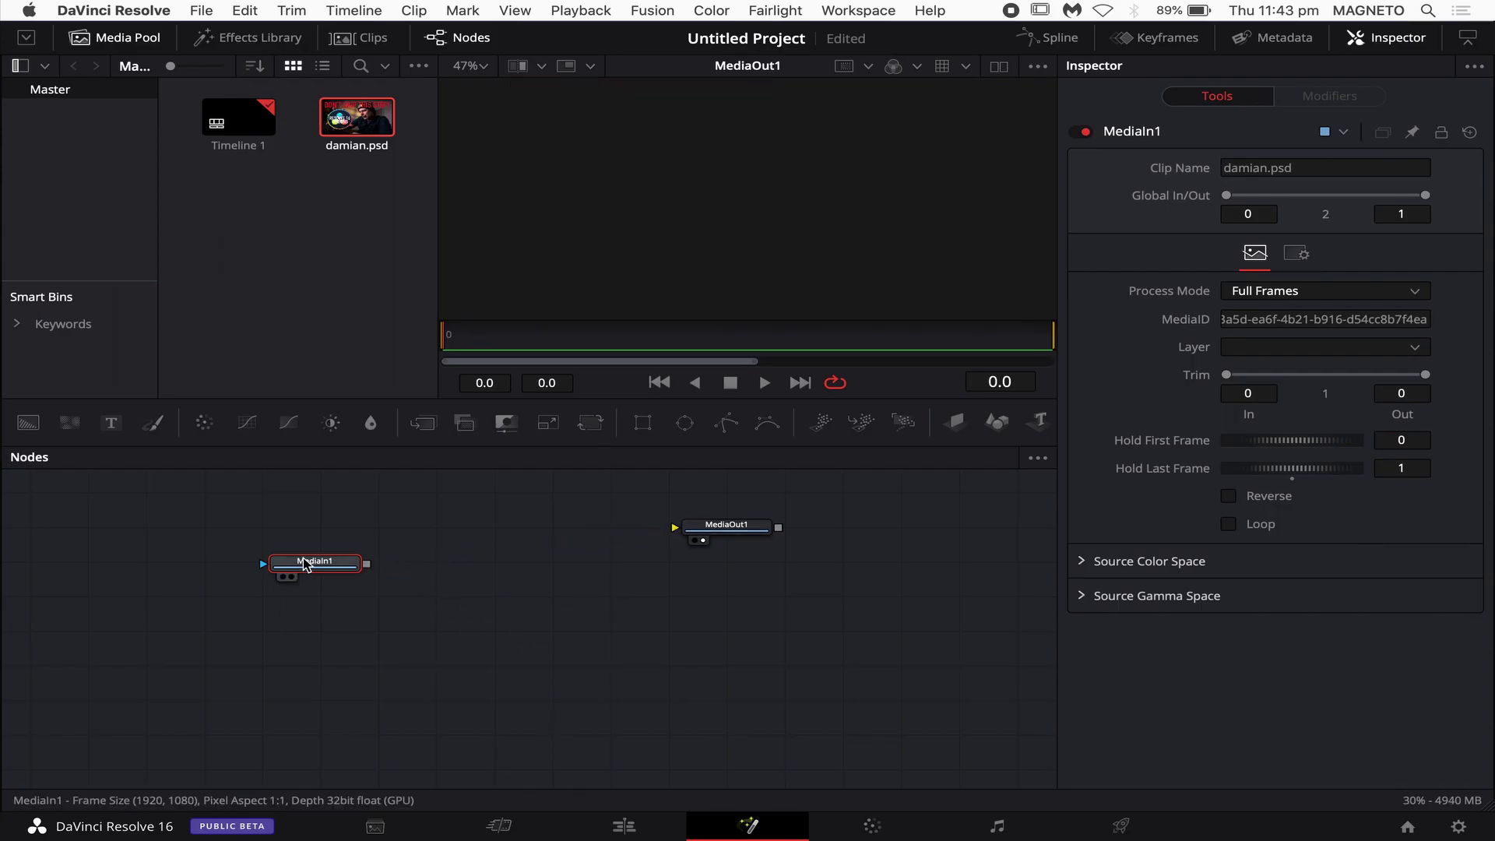
key(Delete)
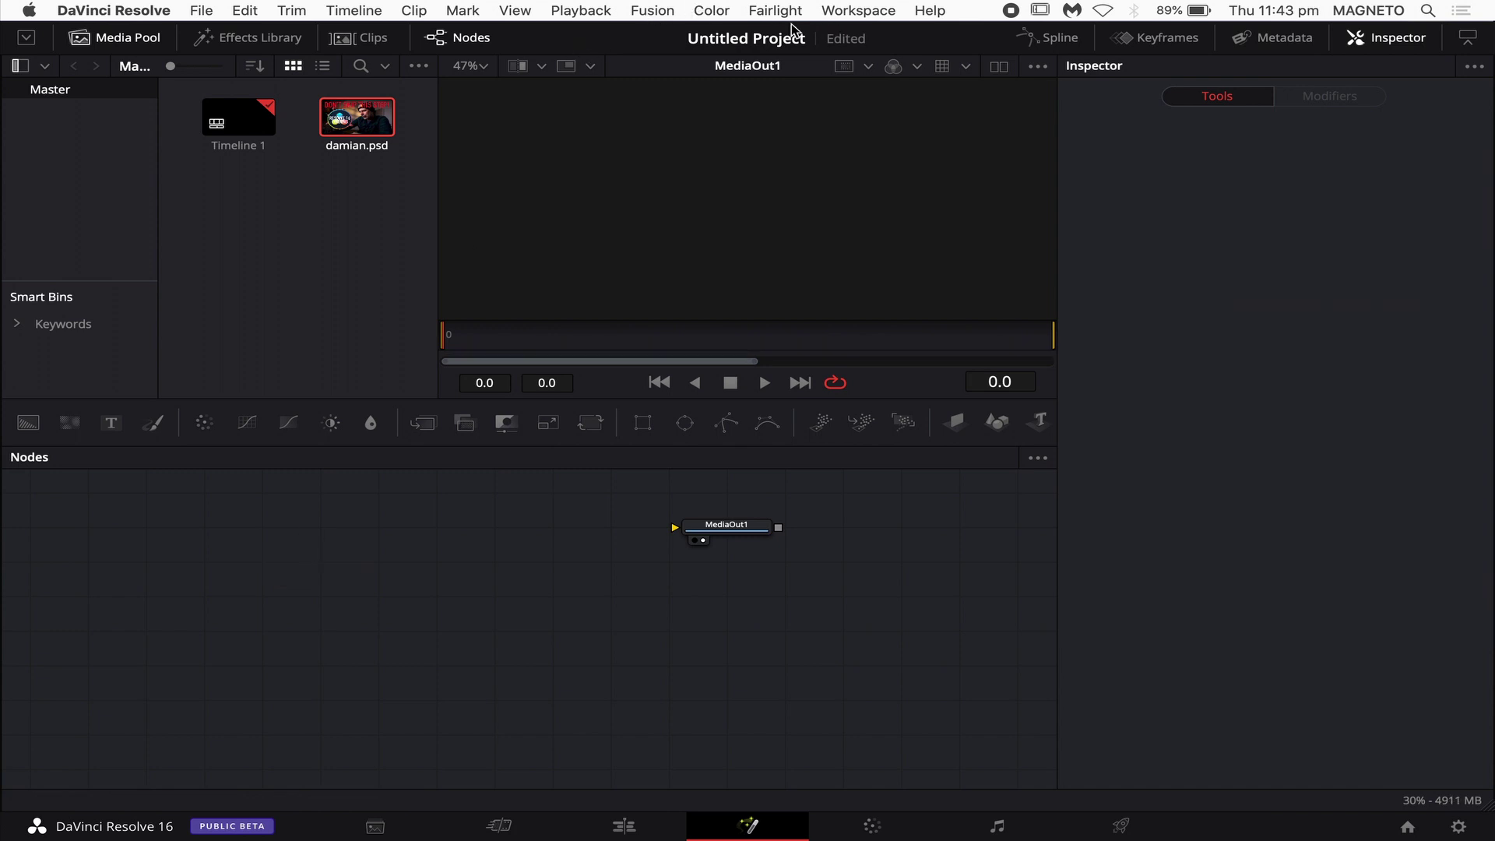
Import damian.psd as separate PSD layers into the Fusion composition and connect the Normal5 merge output to MediaOut1
click(658, 10)
mouse_move(683, 104)
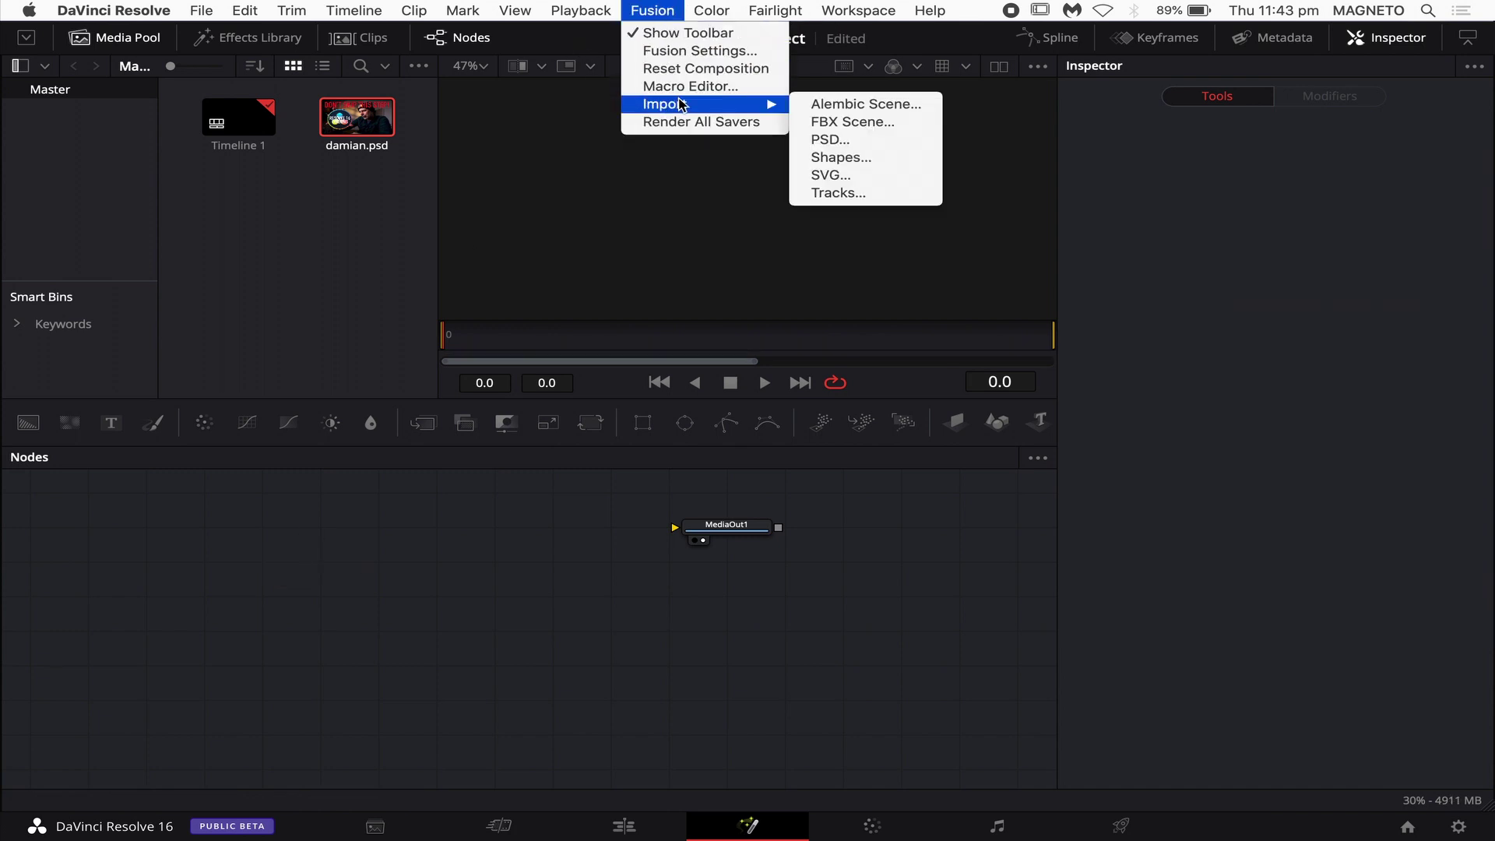
click(878, 141)
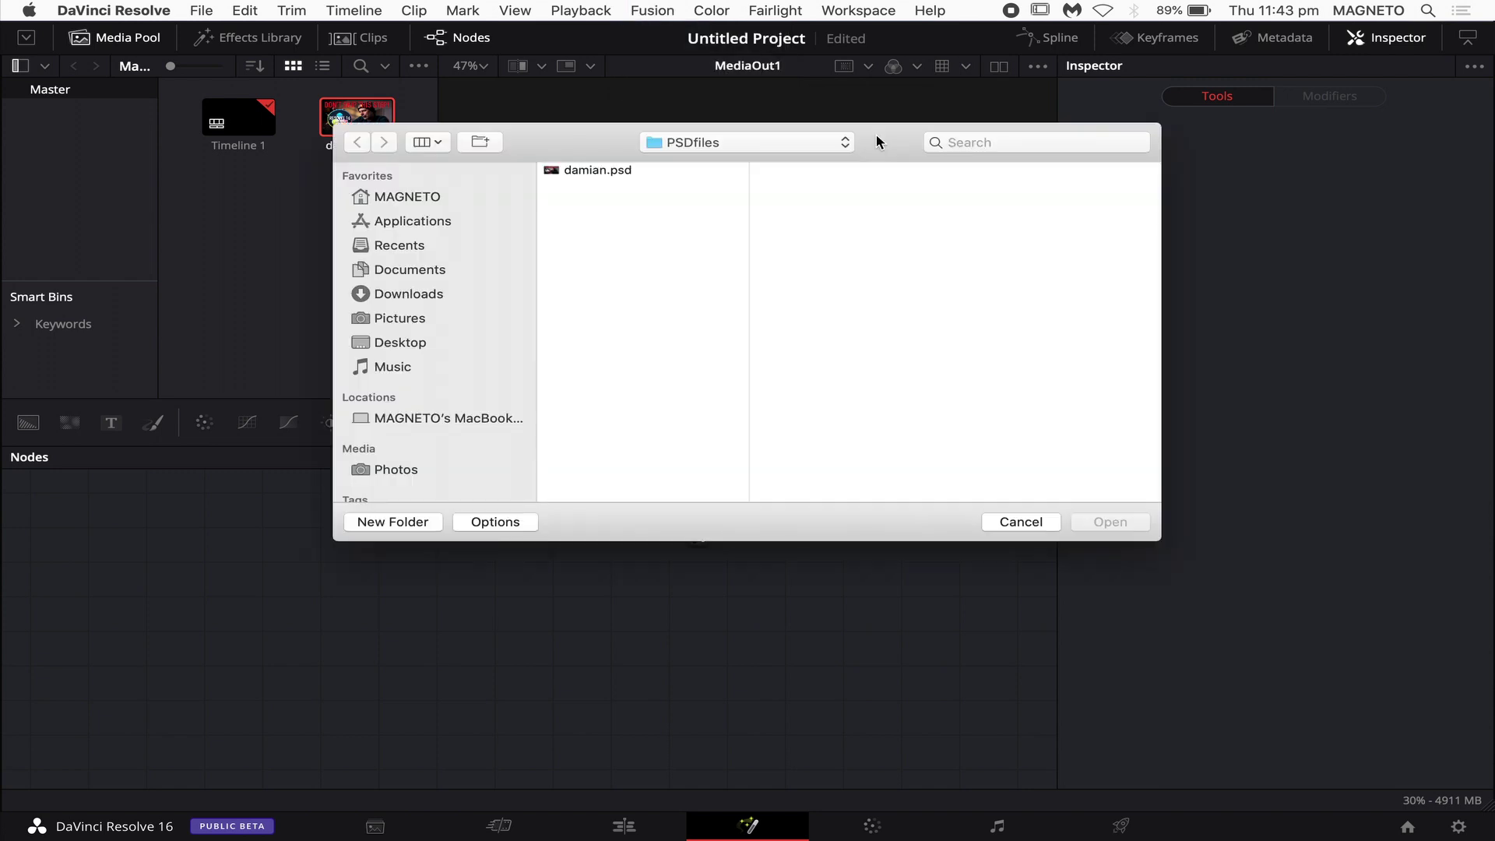
click(590, 172)
click(1107, 524)
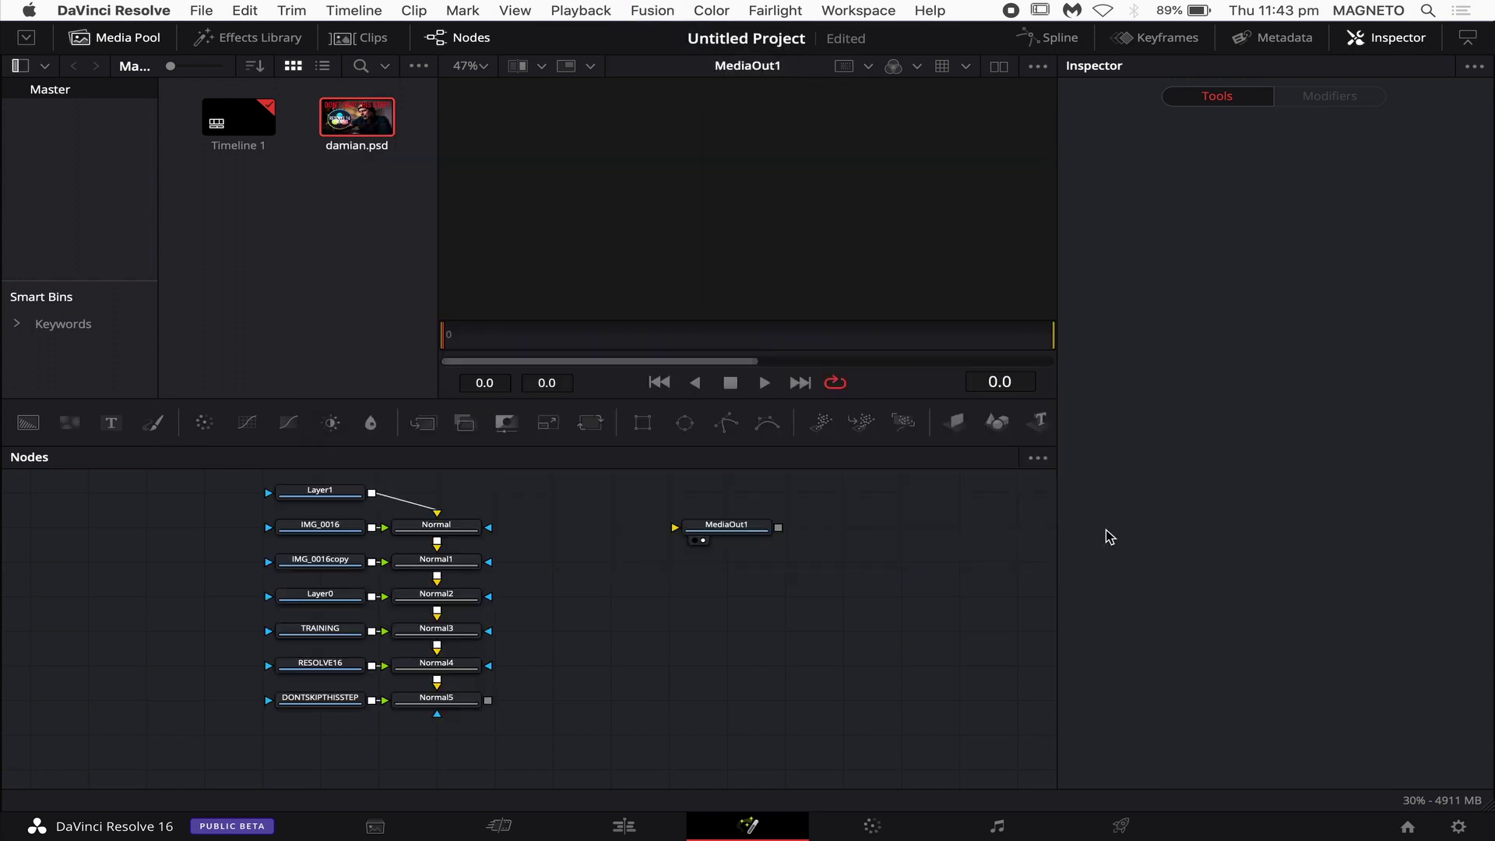
drag(489, 700, 675, 529)
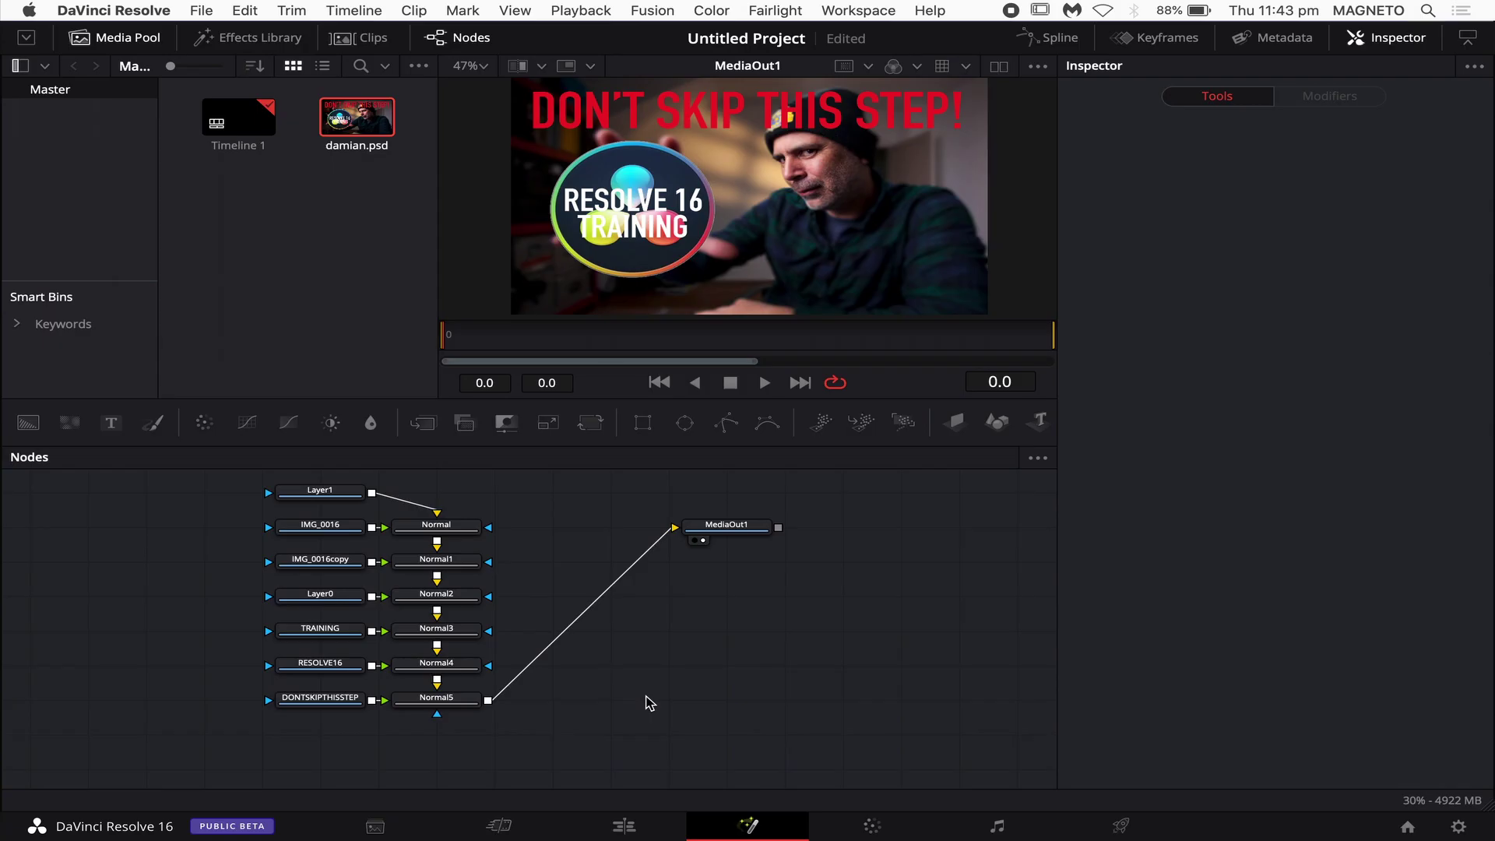
Select the TRAINING layer node to show its settings
click(312, 630)
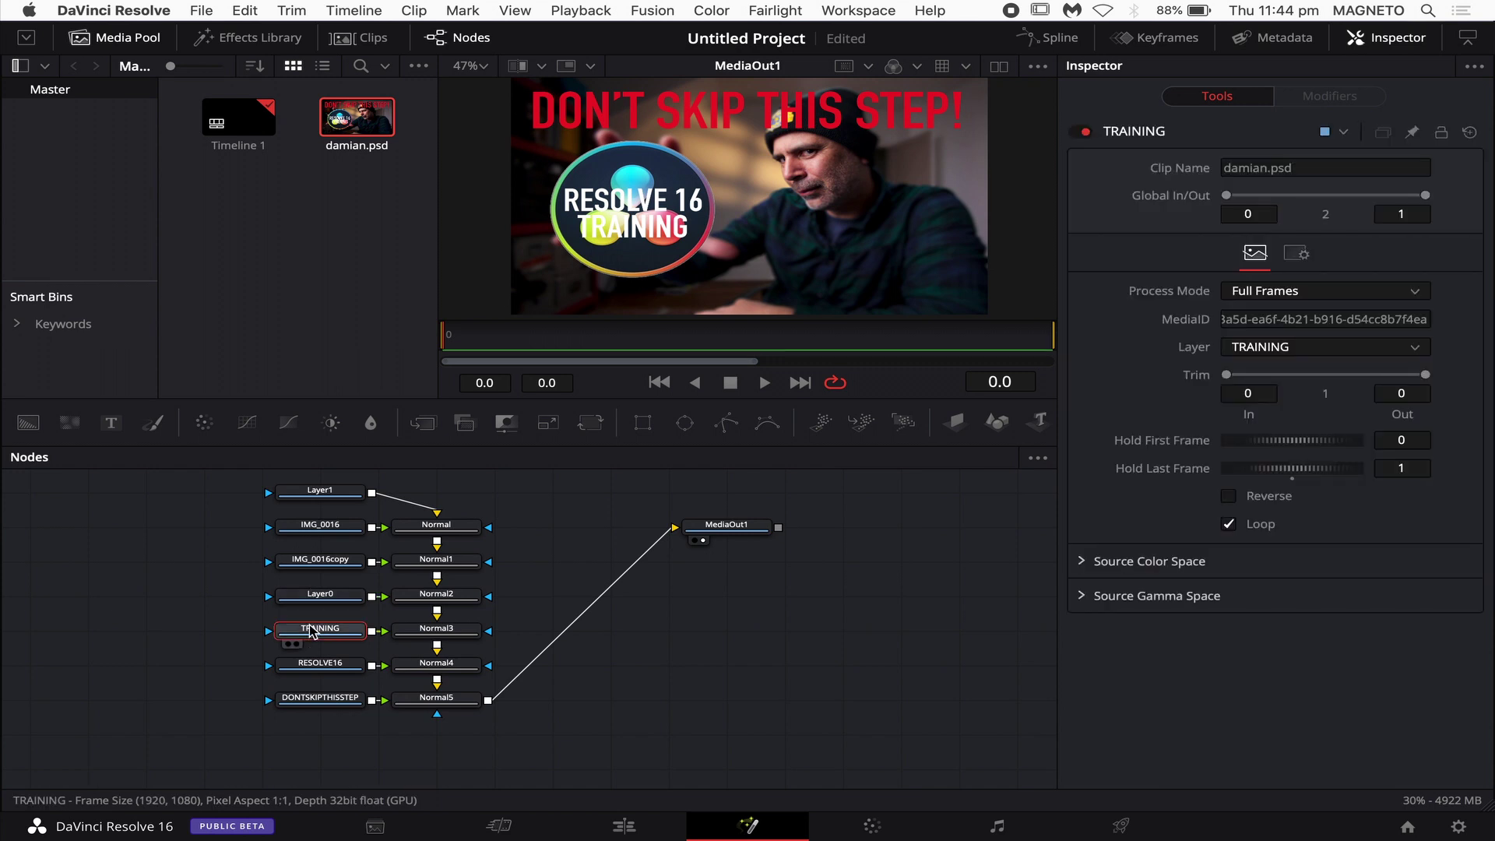